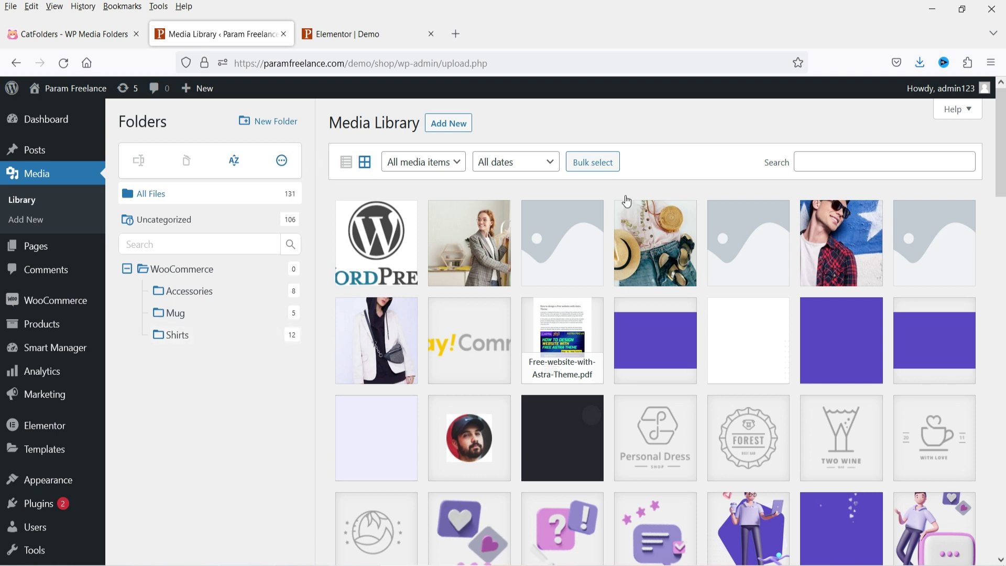
# - Scroll the Dashboard overview down and back up
pyautogui.scroll(-5, 802, 334)
pyautogui.scroll(5, 668, 300)
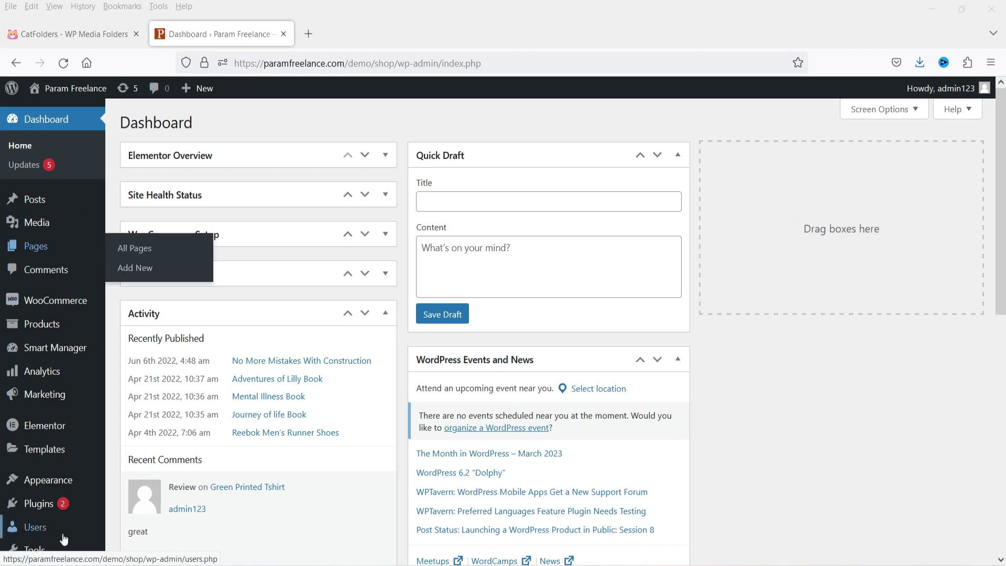
# - Search the Add Plugins page for 'wp media folders'
pyautogui.moveTo(37, 506)
pyautogui.click(140, 511)
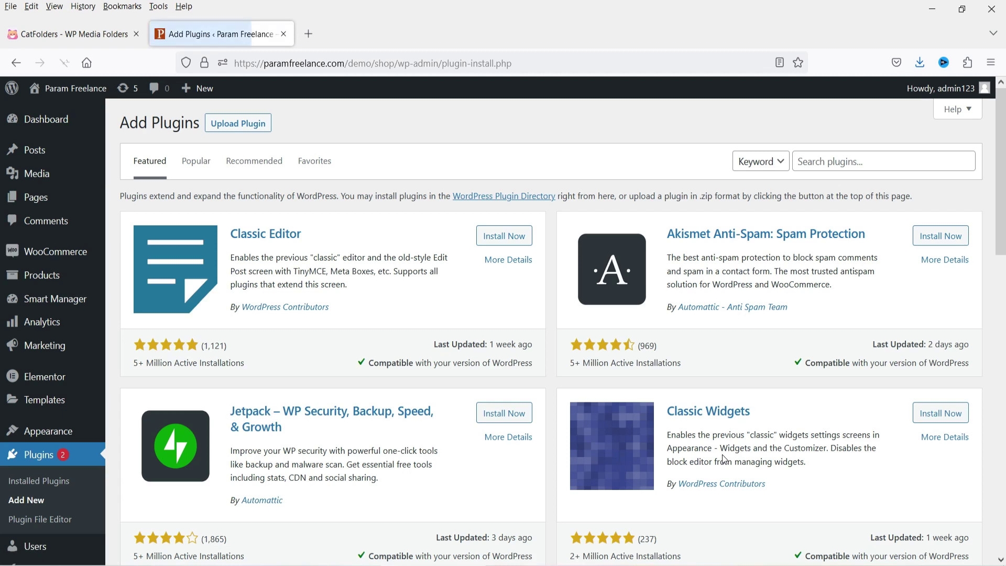
pyautogui.click(824, 160)
pyautogui.write('wp media folders')
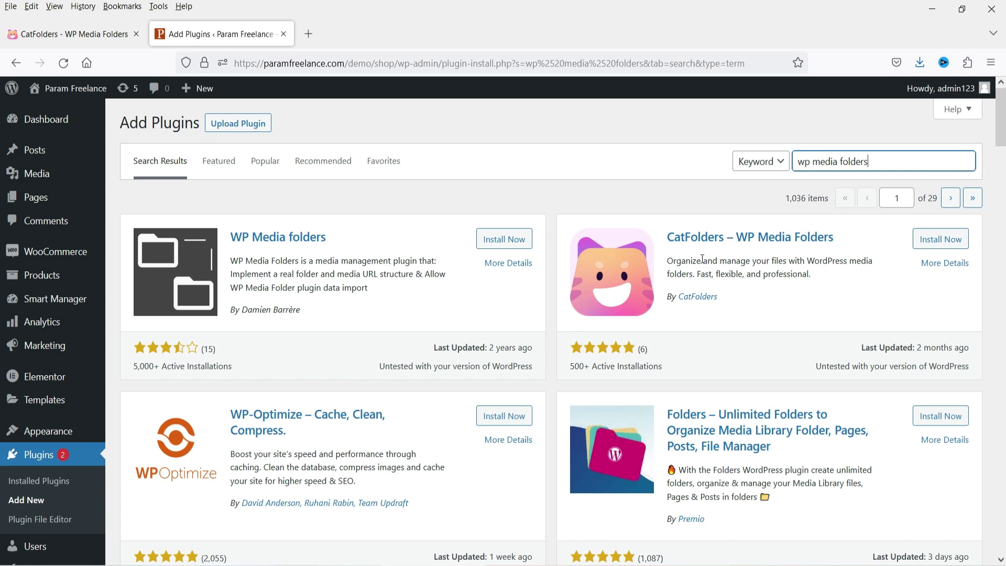
# - Install and activate CatFolders Lite – WP Media Folders, then view its Settings page
pyautogui.click(947, 247)
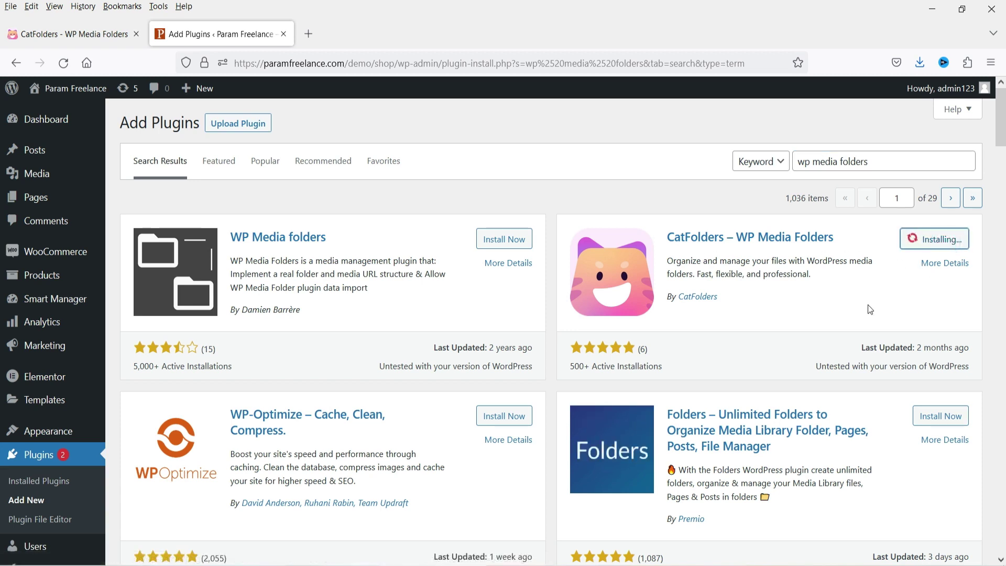
pyautogui.click(939, 243)
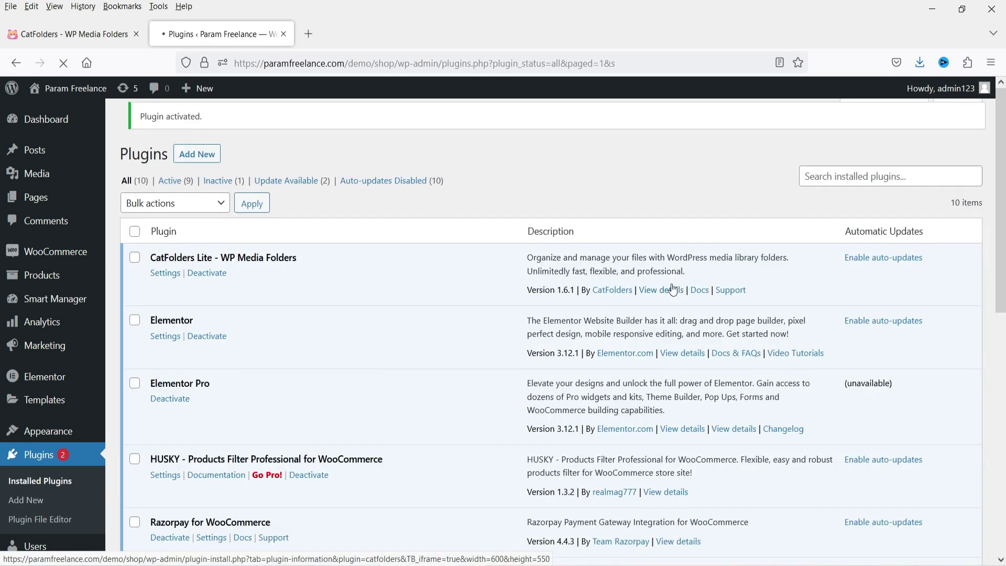
pyautogui.scroll(-8, 458, 174)
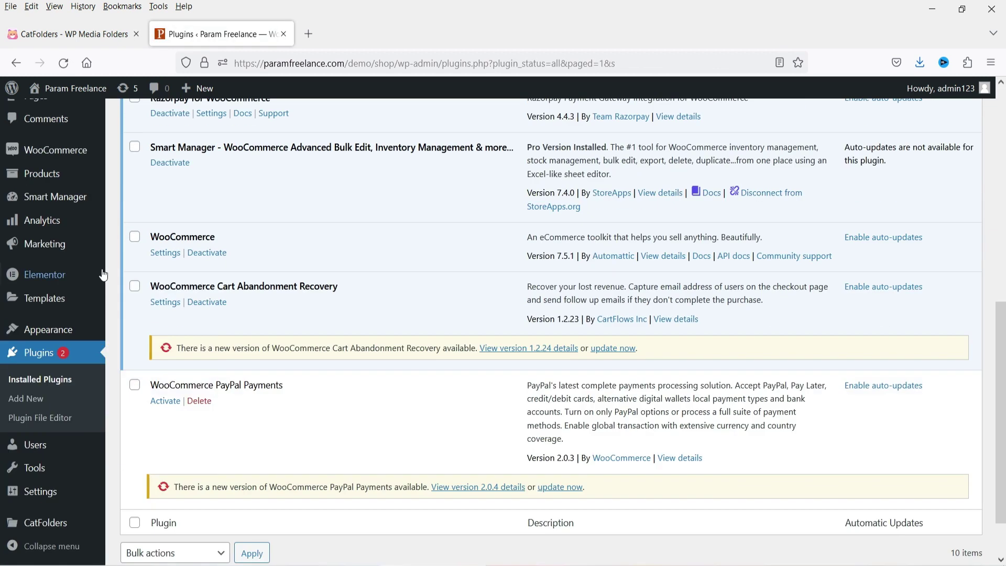
pyautogui.click(37, 525)
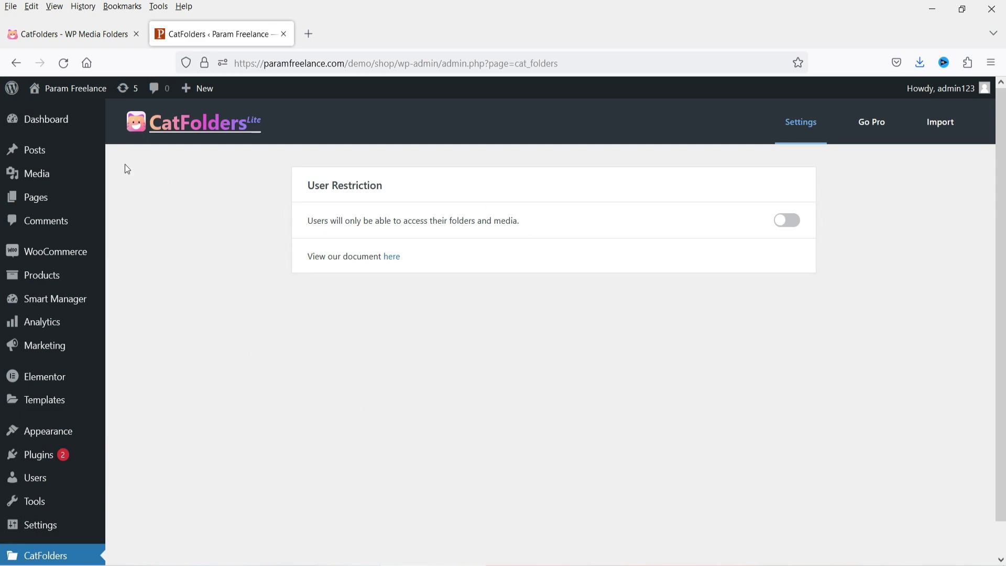
# - Open the Media Library, where All Files and Uncategorized each hold 130 items
pyautogui.click(39, 176)
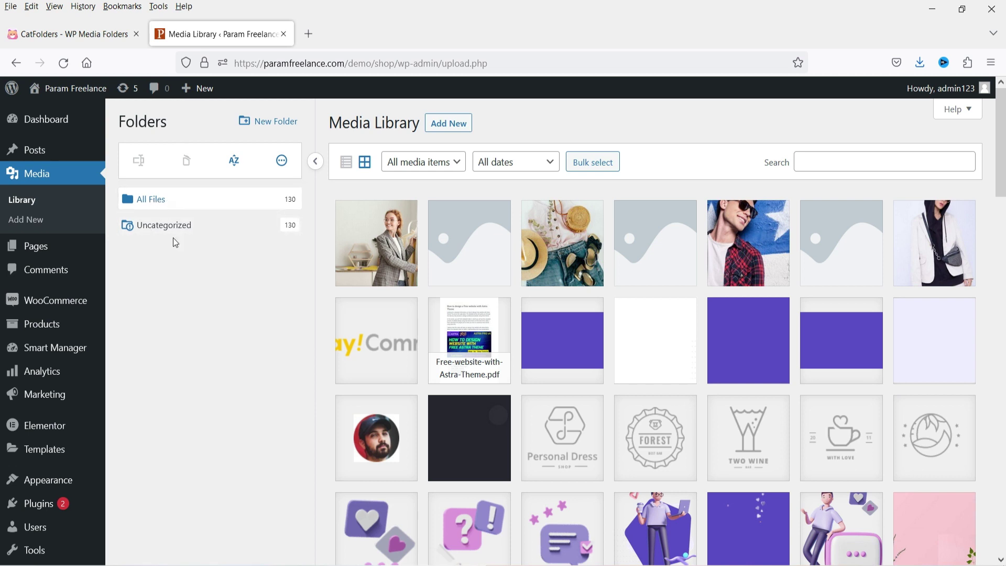
# - Create a new CatFolders folder named 'Shirts'
pyautogui.click(274, 126)
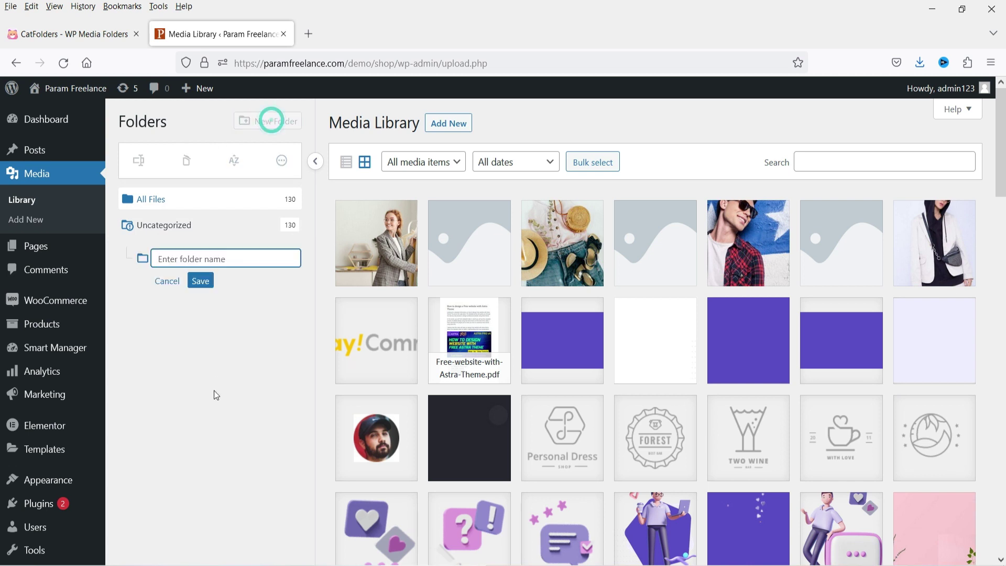
pyautogui.write('shirts')
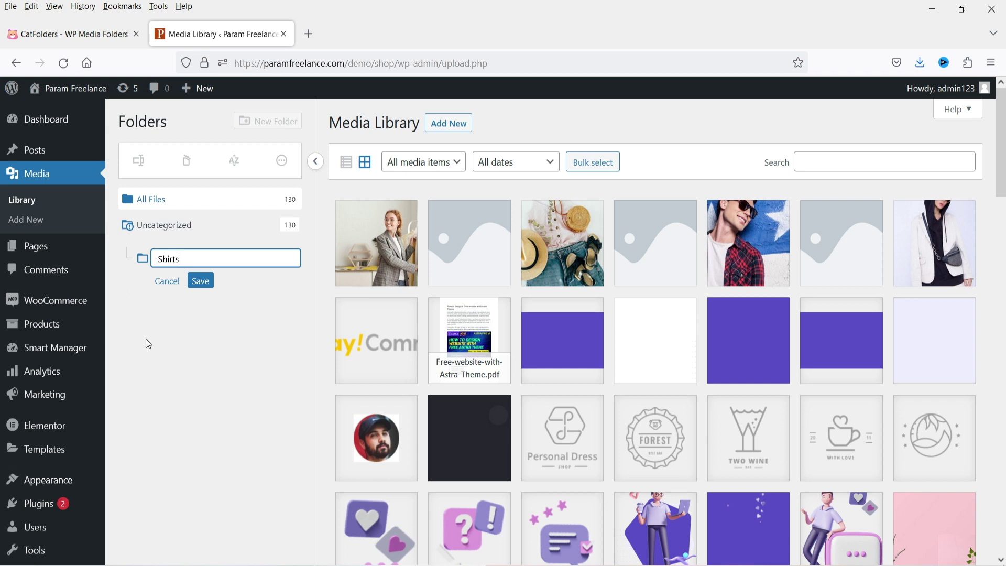
pyautogui.click(201, 281)
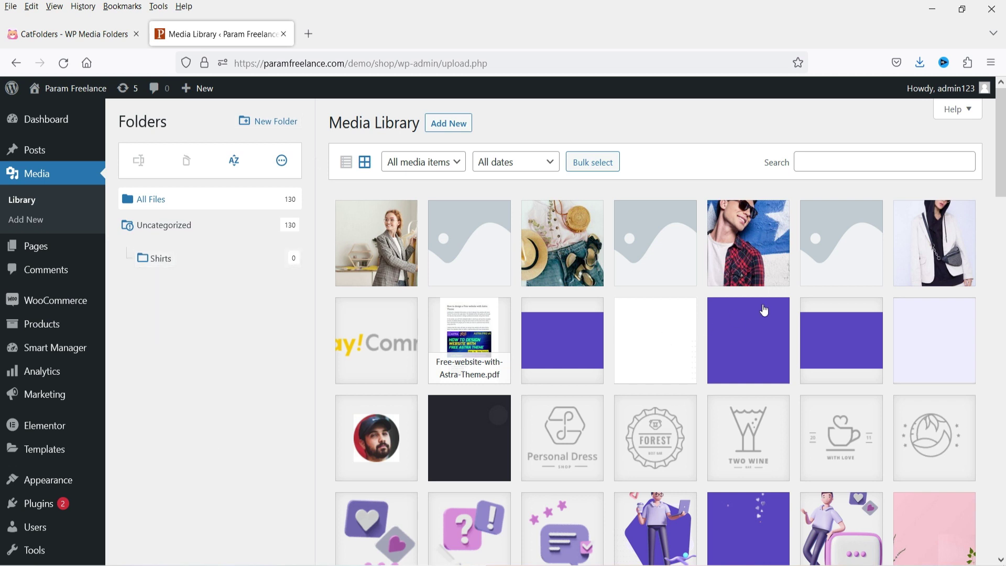
# - Check the checkered-shirt image's details, then bulk-select that image
pyautogui.click(752, 253)
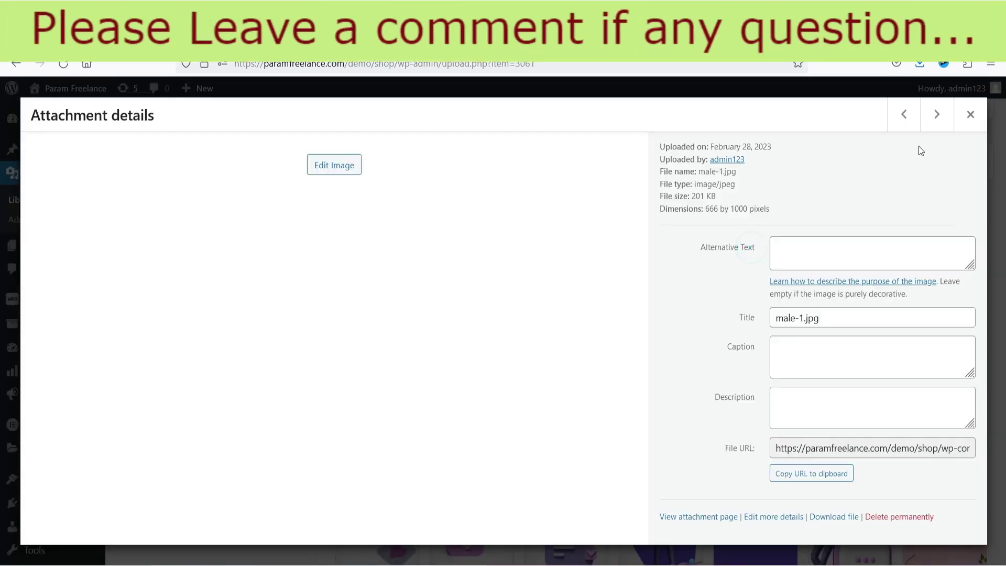
pyautogui.click(969, 115)
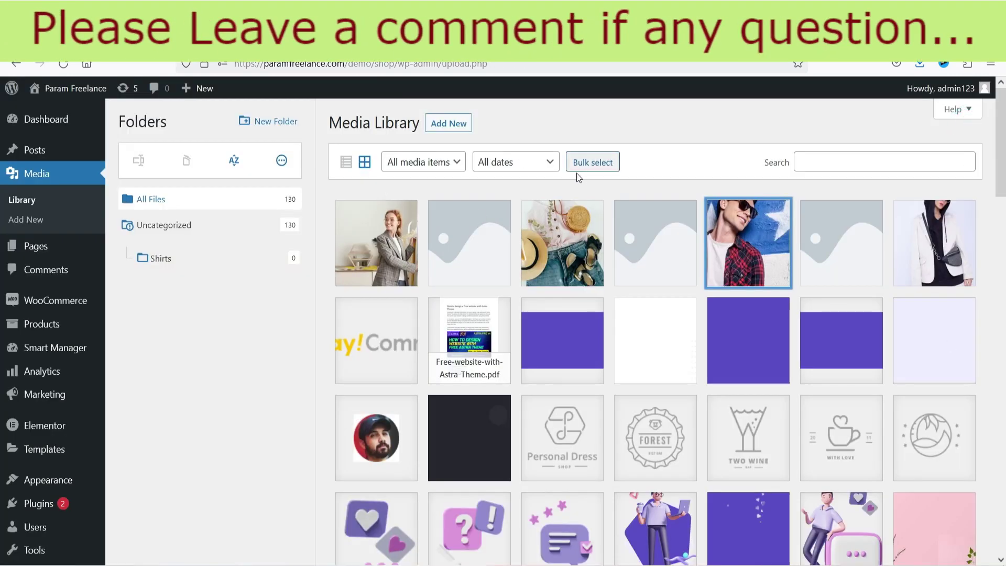
pyautogui.click(600, 161)
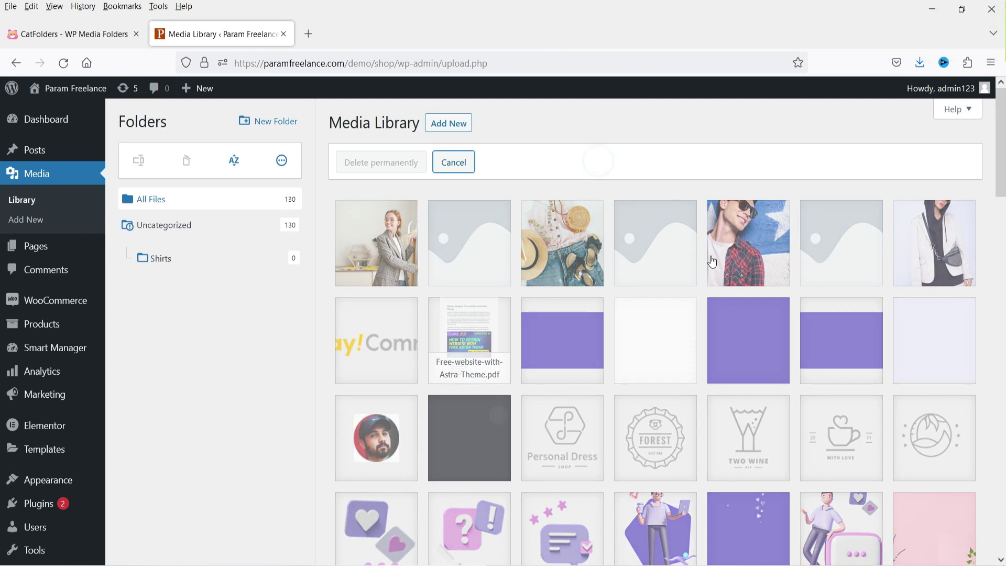
pyautogui.click(747, 244)
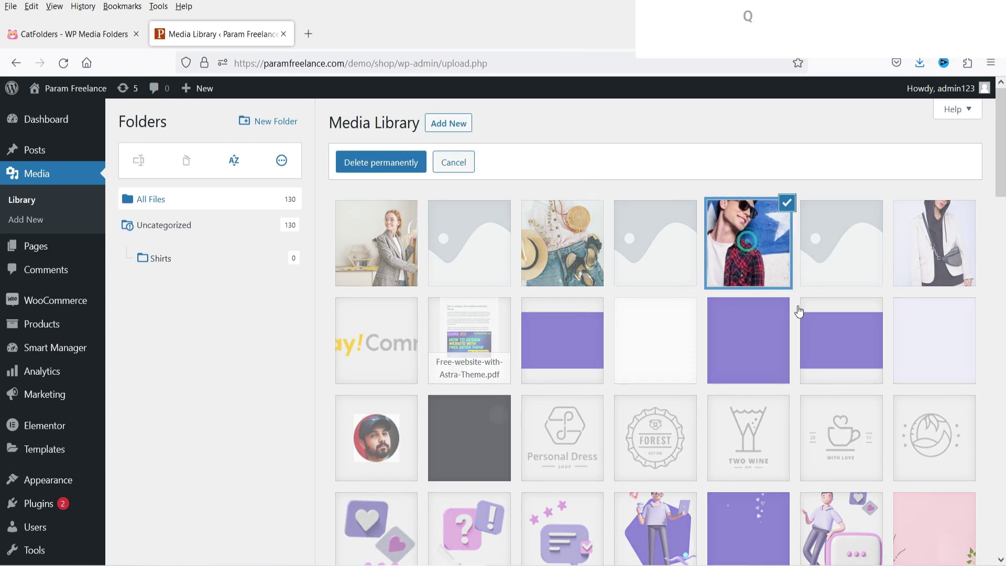
pyautogui.scroll(-1, 878, 296)
pyautogui.scroll(-20, 878, 296)
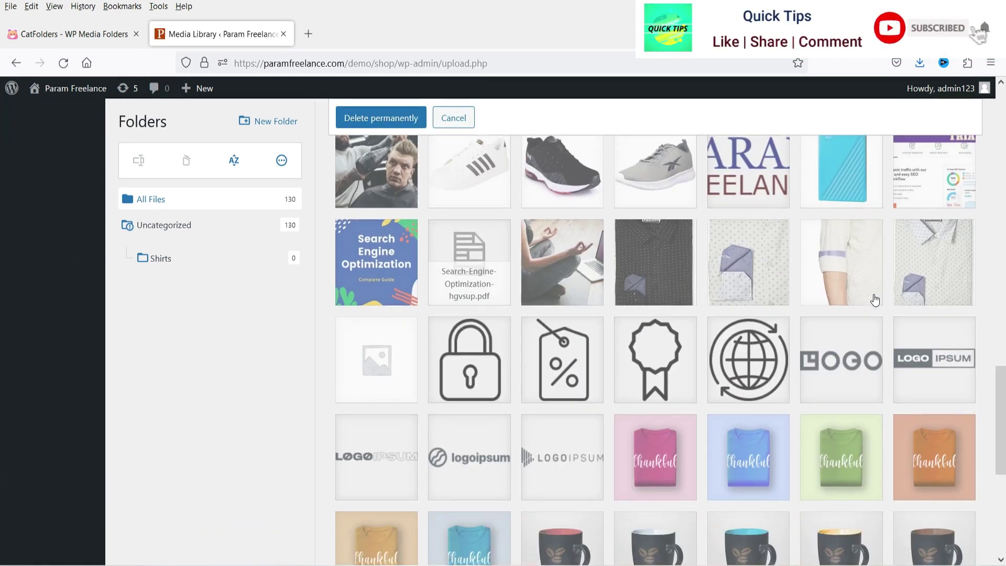
pyautogui.scroll(-3, 874, 299)
# - Add six Thankful T-shirts and the man-in-T-shirt photo, and move all eight into Shirts
pyautogui.click(687, 314)
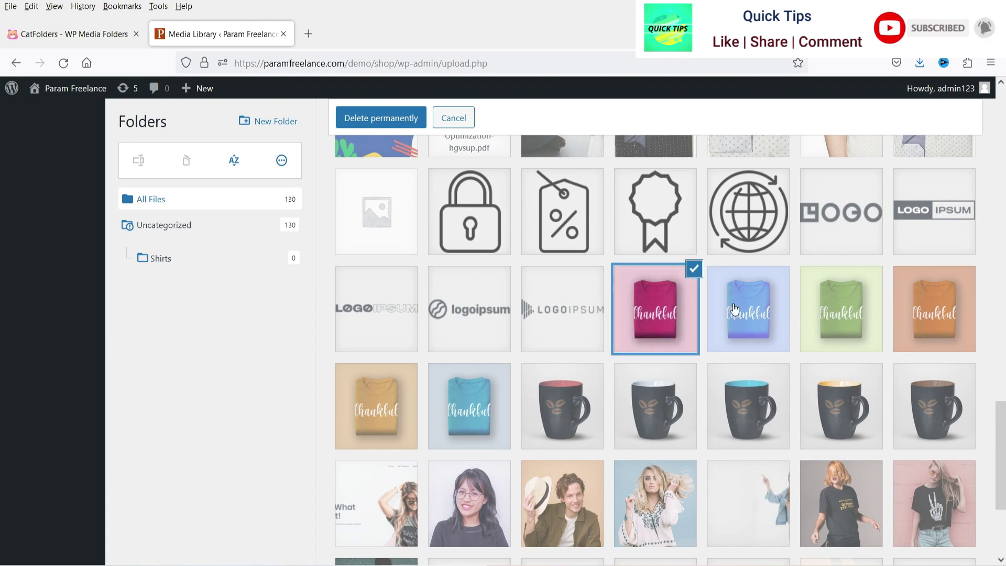
pyautogui.click(735, 311)
pyautogui.click(833, 309)
pyautogui.click(934, 309)
pyautogui.click(469, 406)
pyautogui.click(376, 406)
pyautogui.scroll(-3, 726, 350)
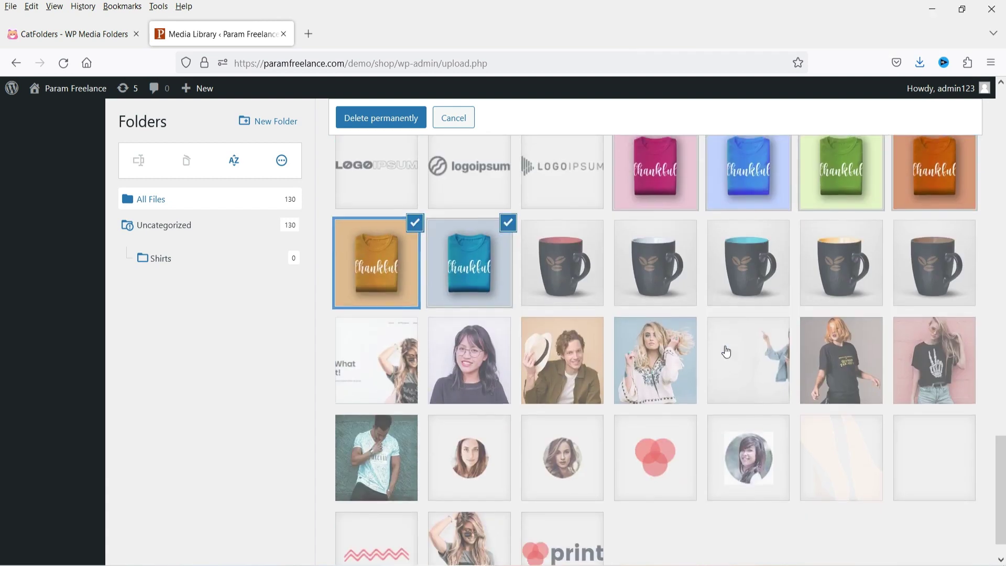
pyautogui.scroll(1, 725, 351)
pyautogui.click(355, 560)
pyautogui.moveTo(651, 247); pyautogui.dragTo(146, 414)
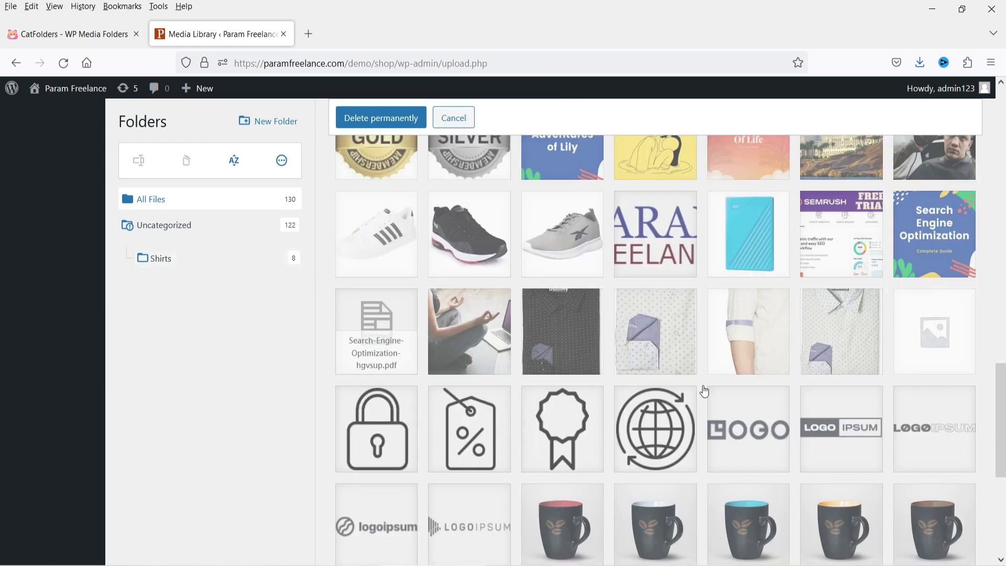
pyautogui.scroll(-4, 698, 330)
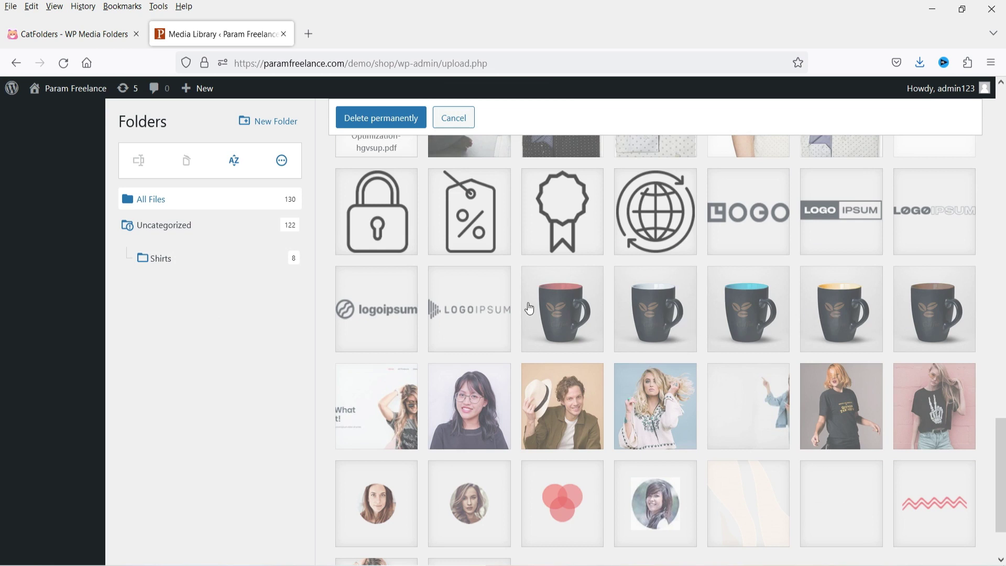
# - Create a new media folder named 'Mug'
pyautogui.click(265, 122)
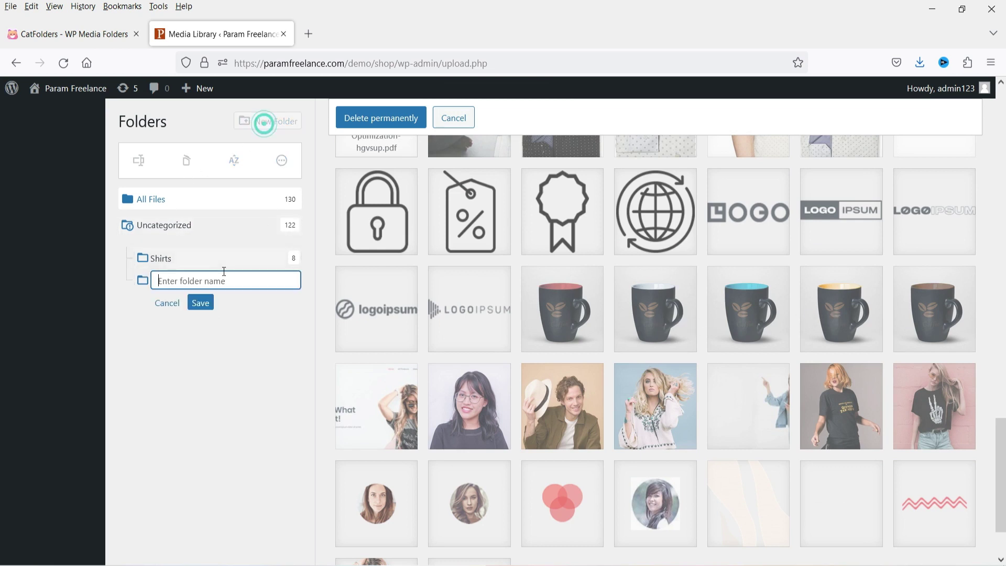
pyautogui.write('M')
pyautogui.click(200, 303)
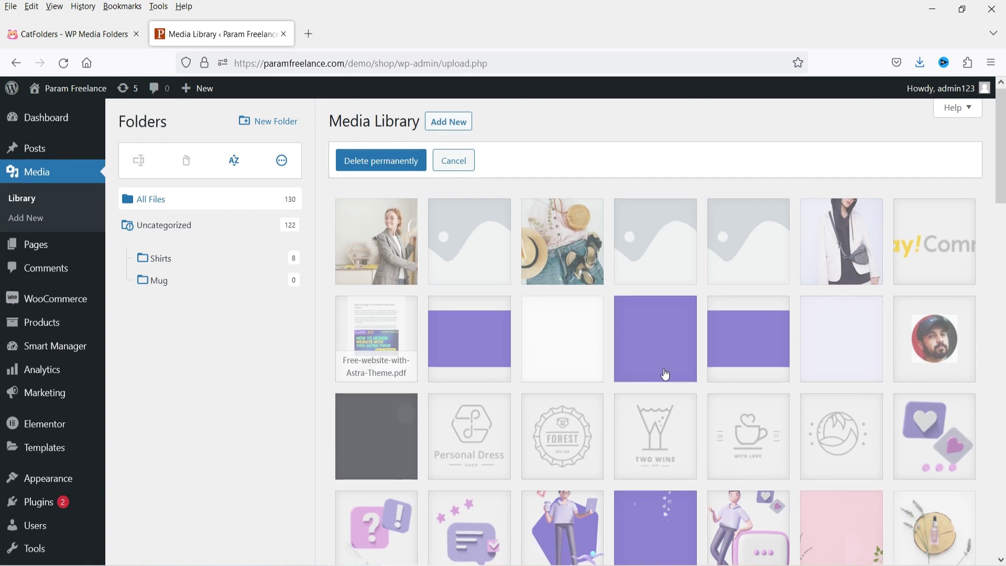
# - Move the five mug images into the Mug folder
pyautogui.scroll(-20, 662, 370)
pyautogui.click(563, 257)
pyautogui.click(652, 246)
pyautogui.click(768, 246)
pyautogui.click(840, 242)
pyautogui.click(904, 237)
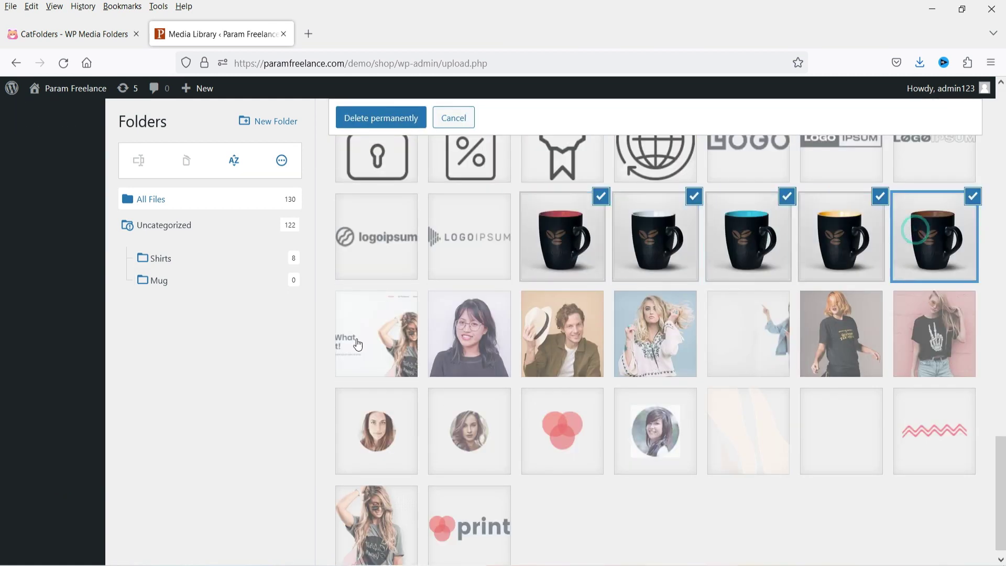
pyautogui.moveTo(570, 225); pyautogui.dragTo(186, 285)
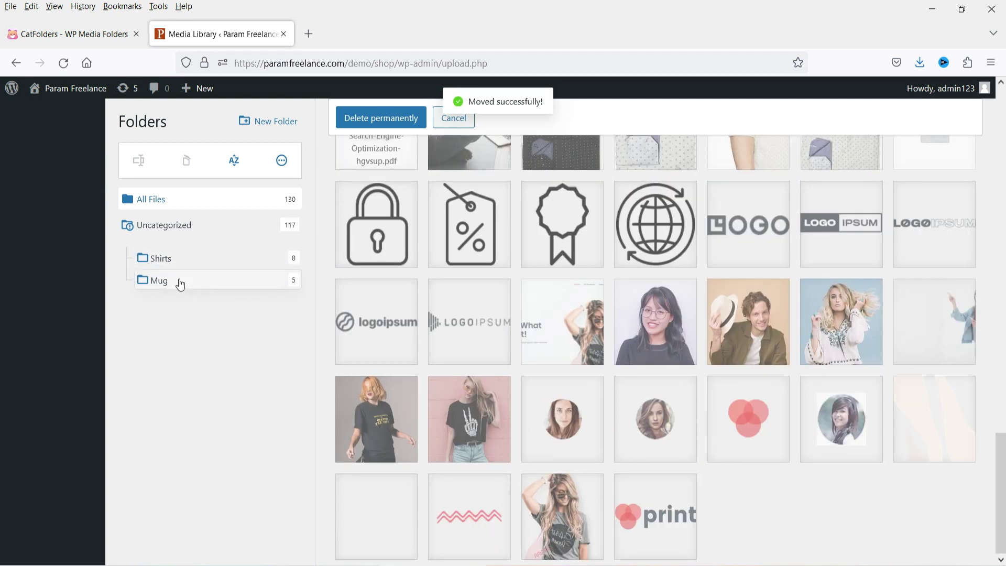
# - Move four more shirt images, including the black and white dotted shirts, into Shirts
pyautogui.scroll(5, 174, 377)
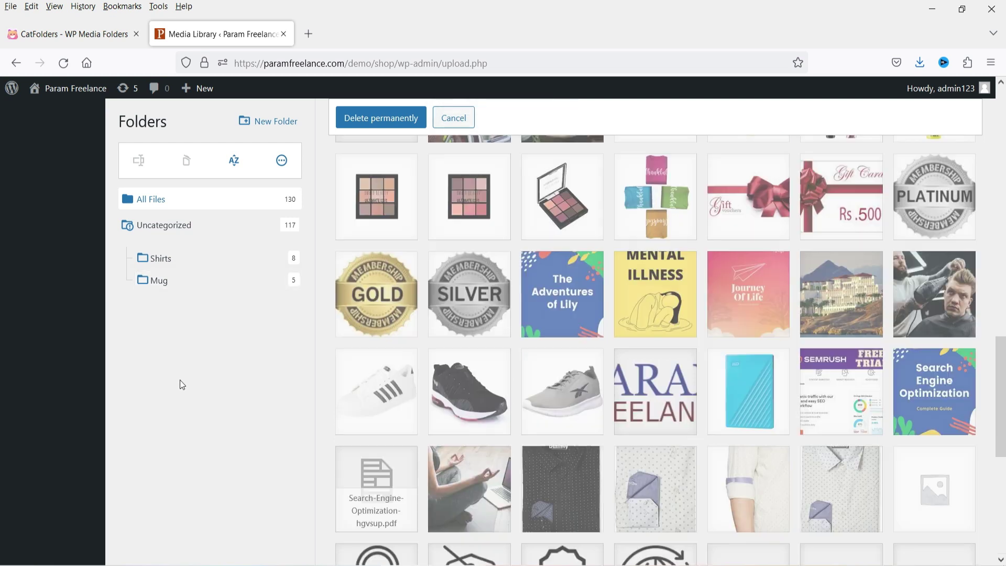
pyautogui.click(559, 509)
pyautogui.click(638, 495)
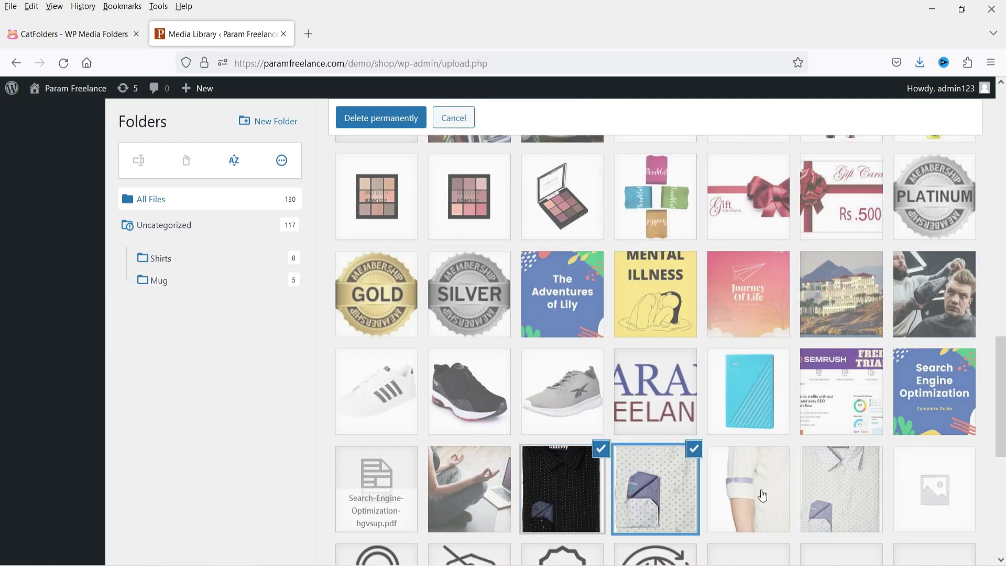
pyautogui.click(765, 495)
pyautogui.click(843, 483)
pyautogui.moveTo(559, 473); pyautogui.dragTo(193, 262)
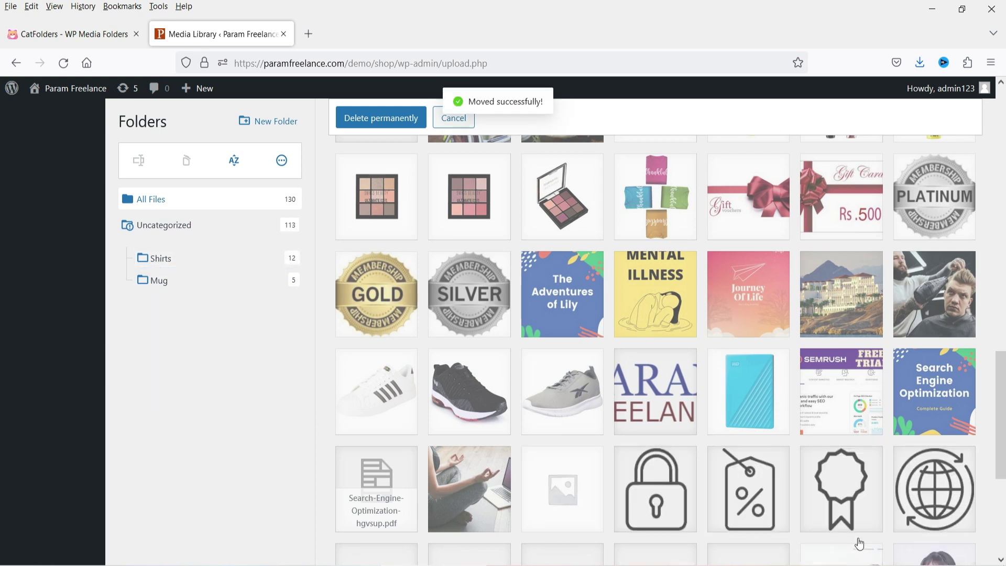
pyautogui.scroll(6, 112, 191)
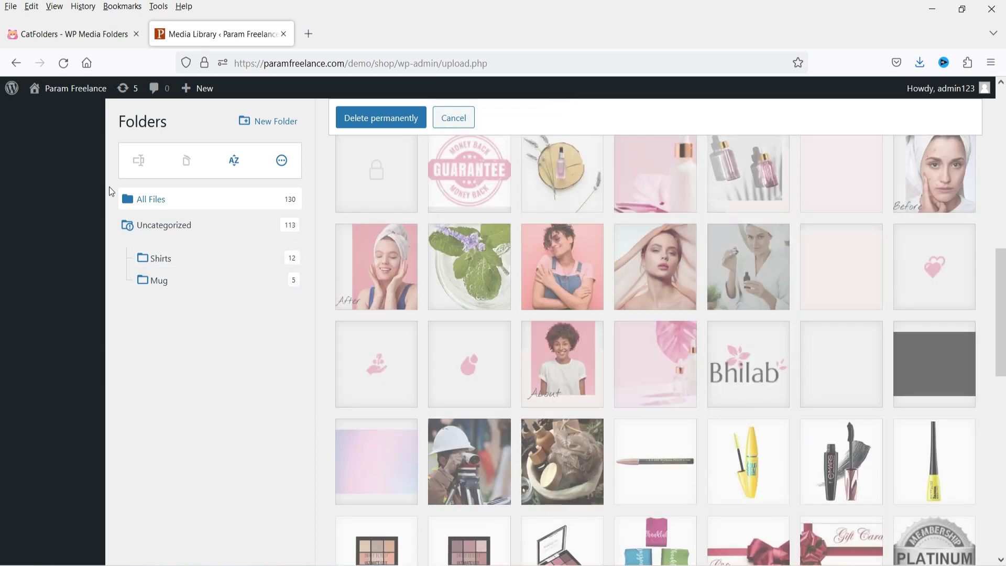
# - Create a new media folder named 'Accessories'
pyautogui.click(262, 124)
pyautogui.write('Accesso')
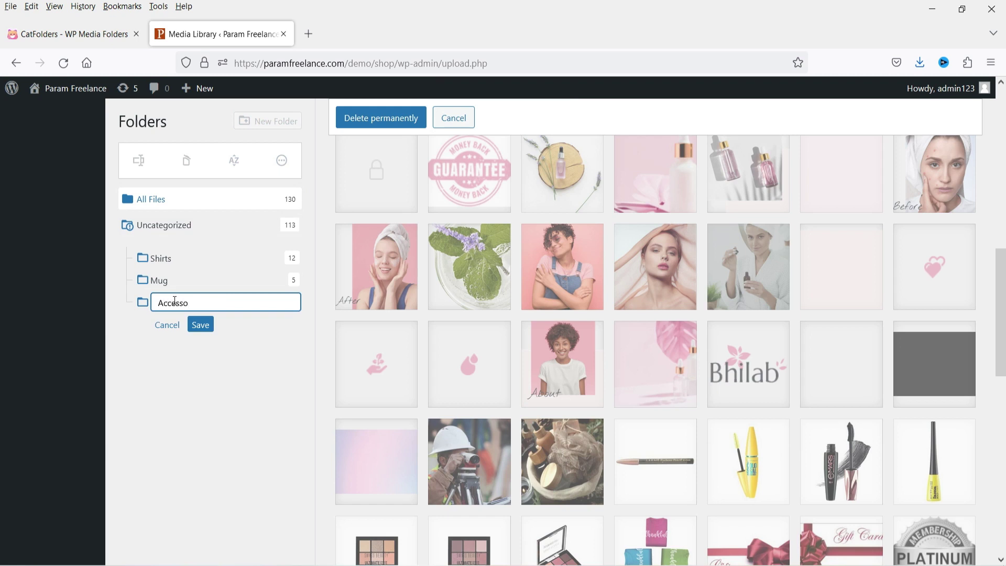
pyautogui.click(199, 324)
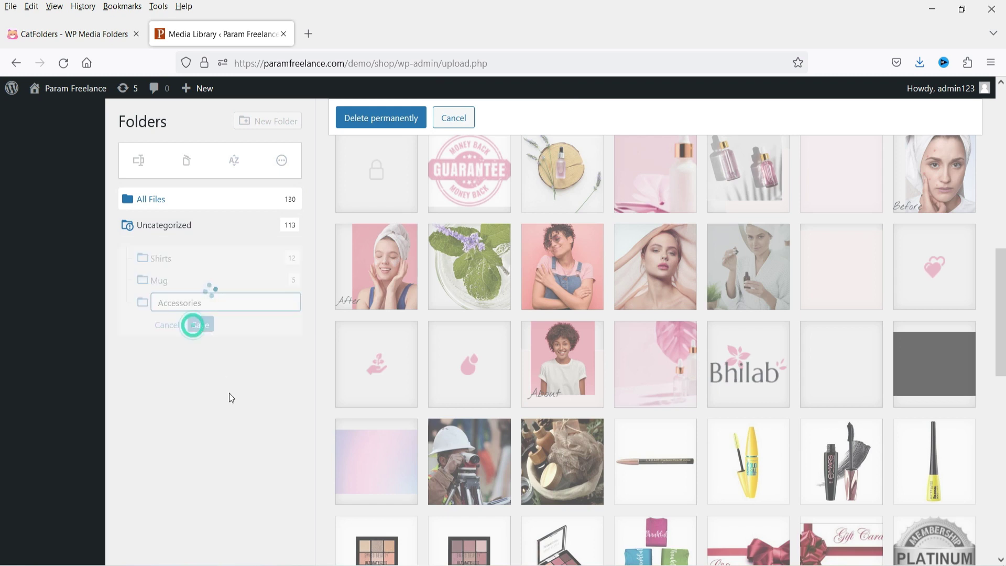
# - Move seven makeup images (eye pencil, two mascaras, eyeliner, three eyeshadow palettes) into Accessories
pyautogui.click(661, 473)
pyautogui.click(748, 461)
pyautogui.click(841, 461)
pyautogui.click(934, 461)
pyautogui.scroll(-4, 546, 413)
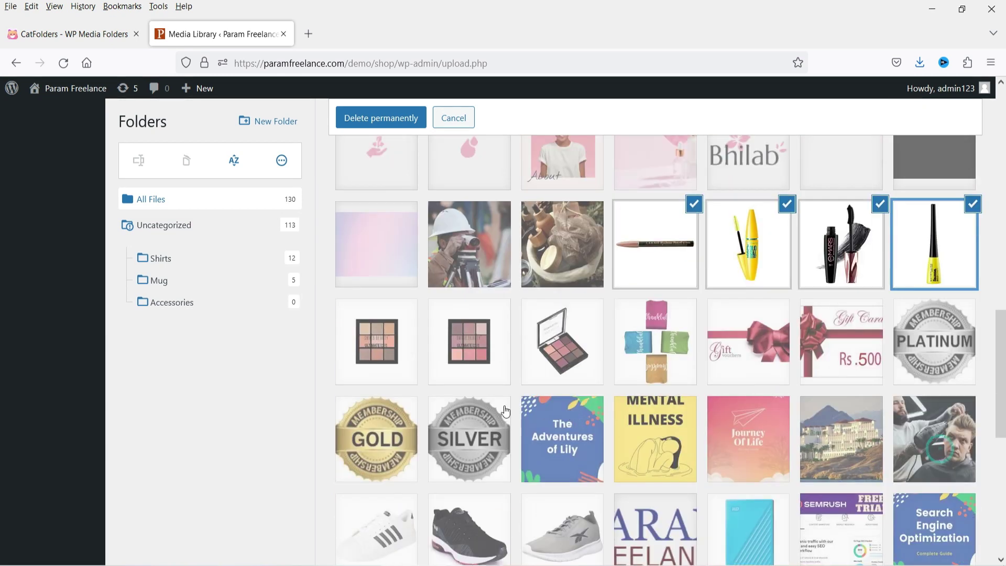
pyautogui.click(376, 342)
pyautogui.click(469, 342)
pyautogui.click(556, 341)
pyautogui.moveTo(555, 342); pyautogui.dragTo(191, 306)
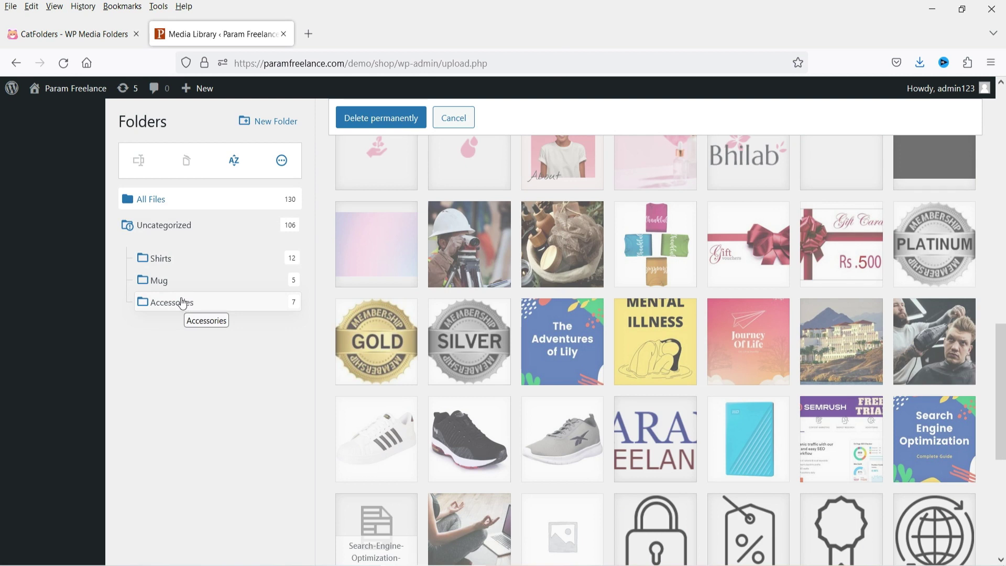
pyautogui.scroll(4, 321, 422)
pyautogui.scroll(10, 657, 519)
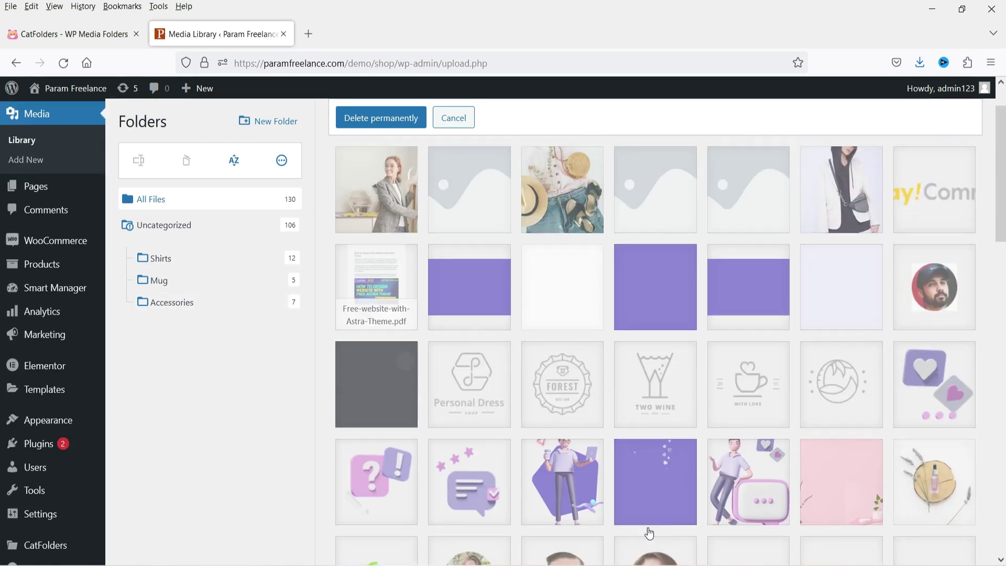
# - Open the All Pages list in a new browser tab
pyautogui.scroll(2, 820, 337)
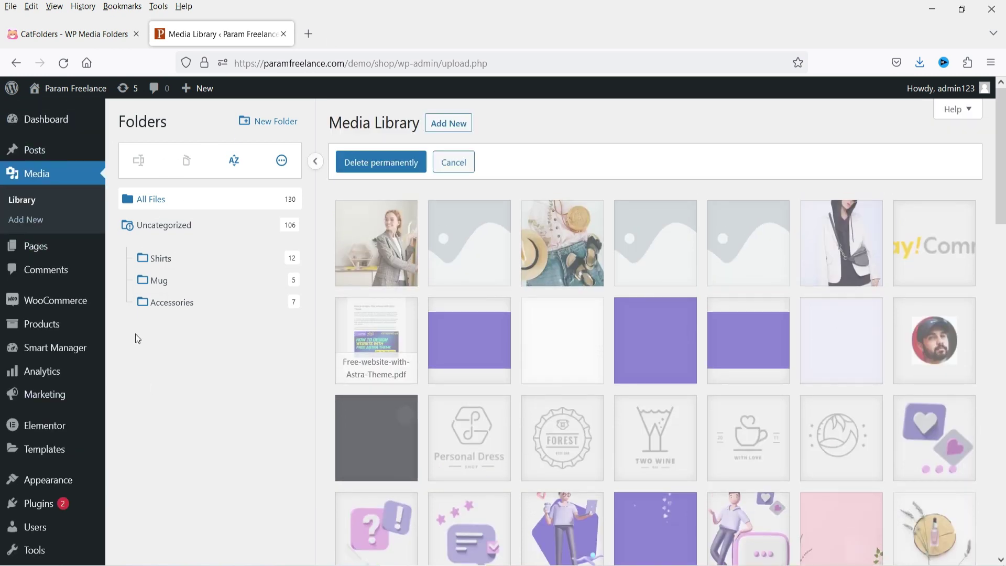
pyautogui.moveTo(41, 252)
pyautogui.rightClick(138, 247)
pyautogui.click(171, 252)
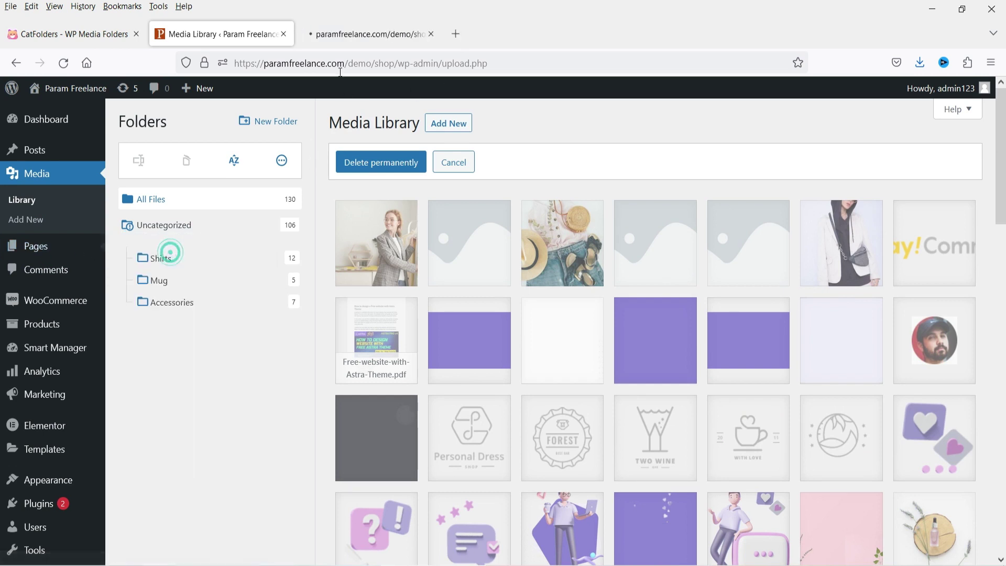
pyautogui.click(350, 38)
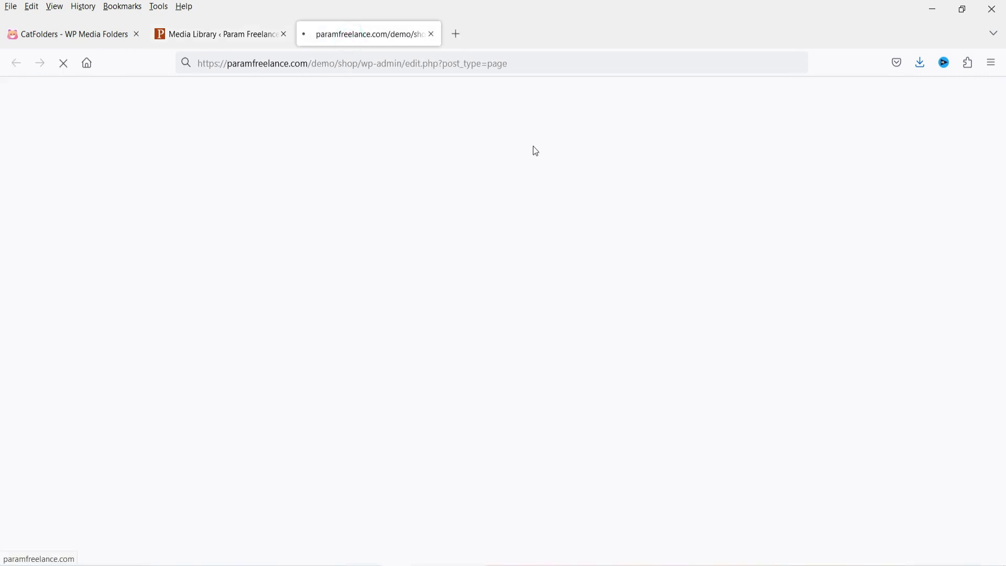
# - Open the Demo page's Elementor editor in a new tab and close the Pages tab
pyautogui.scroll(-10, 419, 256)
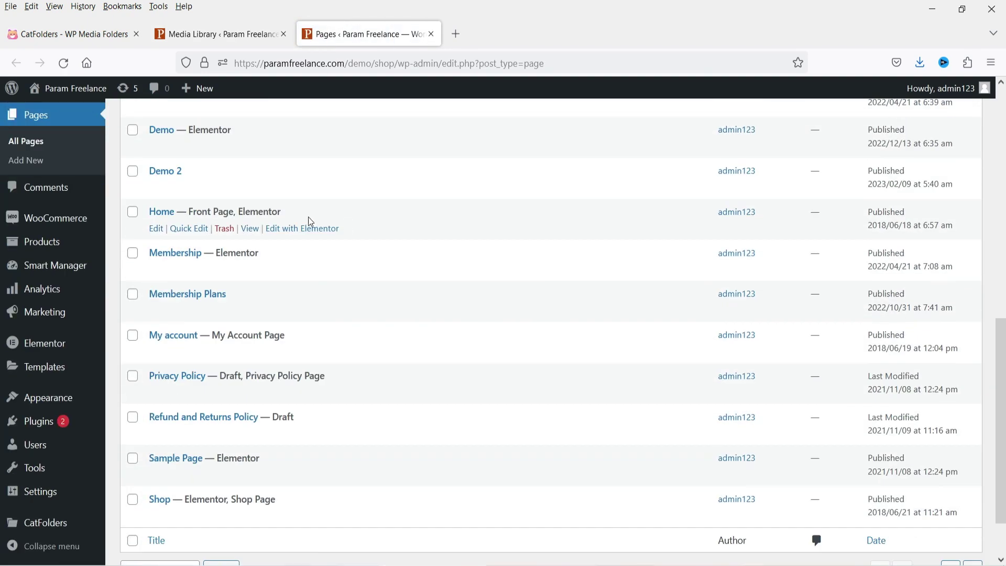
pyautogui.rightClick(288, 148)
pyautogui.click(321, 158)
pyautogui.click(431, 35)
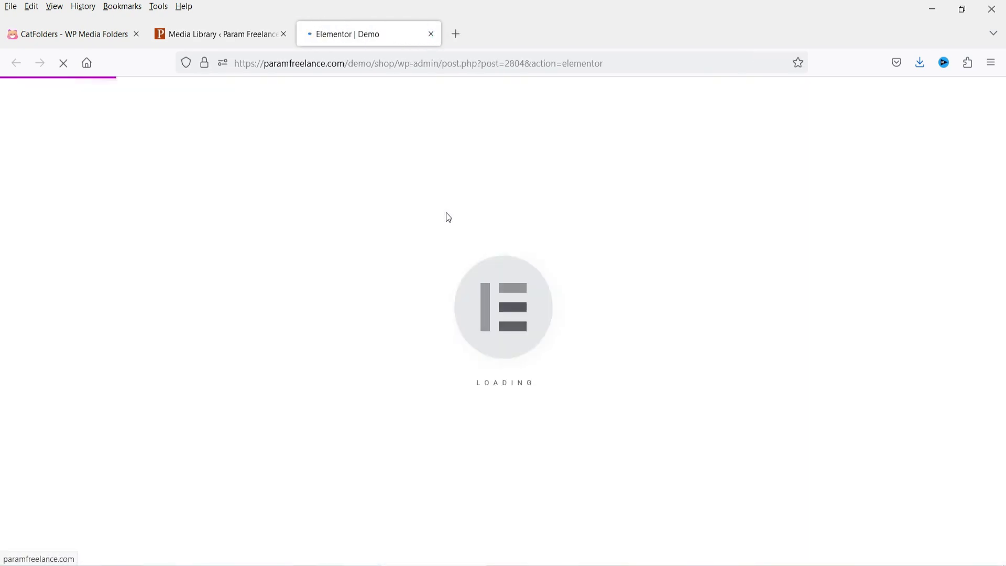
# - Delete the shortcode widget and place an Image widget in the empty section
pyautogui.rightClick(362, 226)
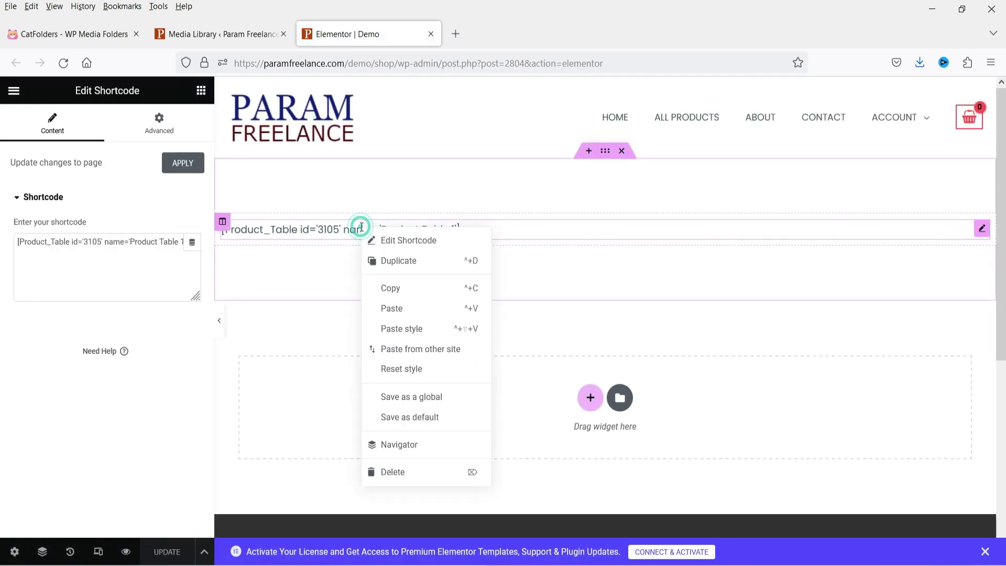
pyautogui.click(422, 473)
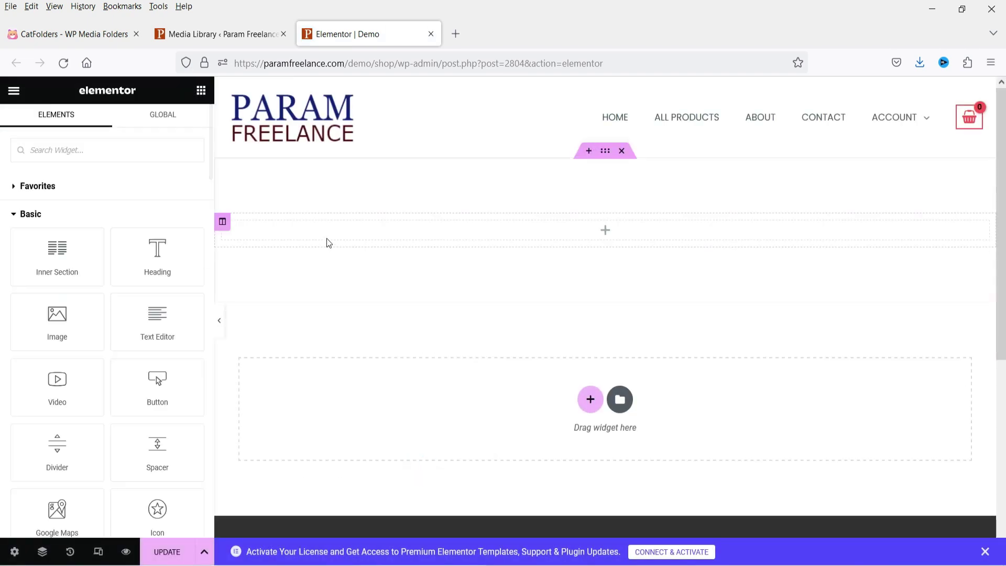
pyautogui.moveTo(45, 321); pyautogui.dragTo(315, 238)
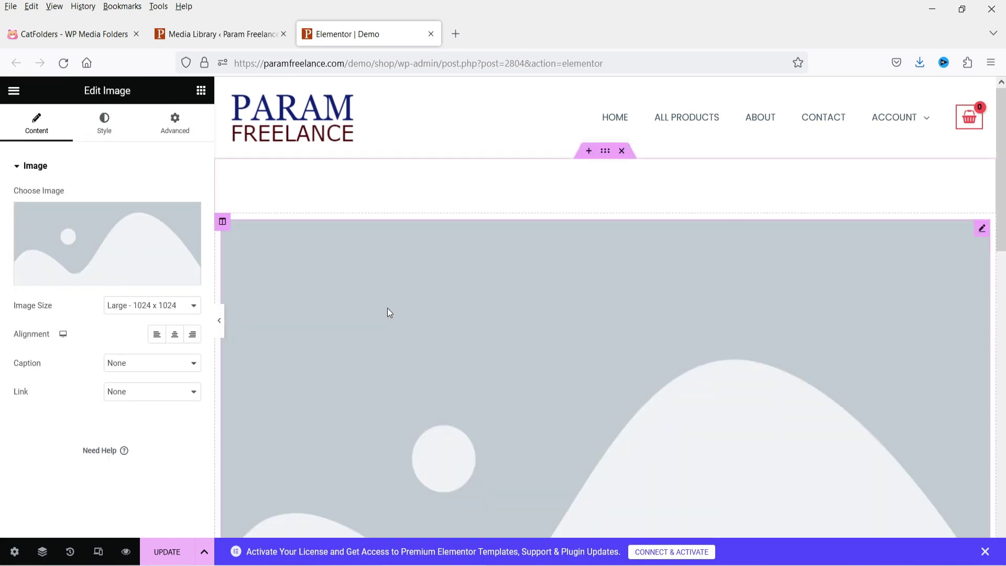
# - Browse the media picker, view the eye-liner image, close without inserting, and reopen it
pyautogui.moveTo(23, 229)
pyautogui.click(93, 238)
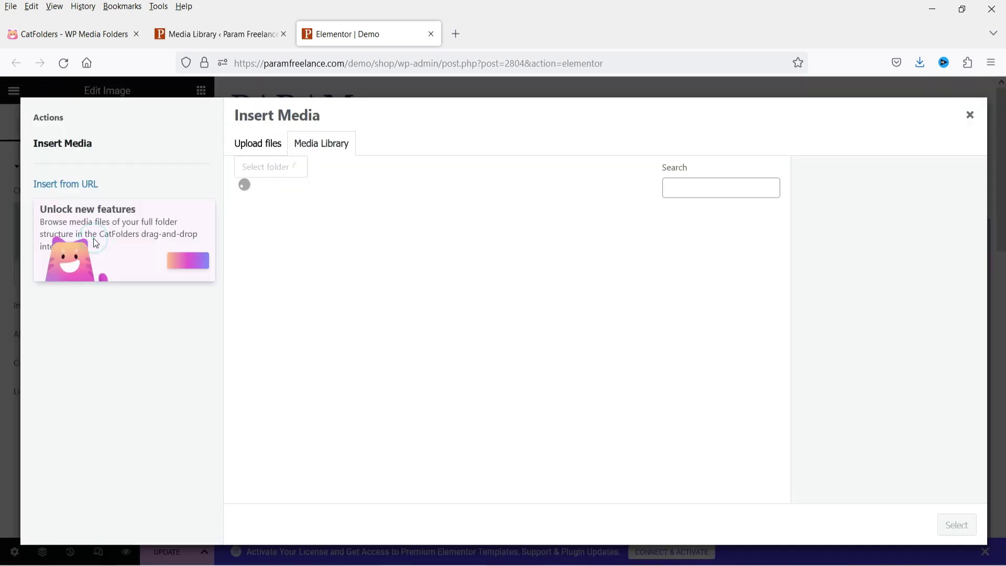
pyautogui.scroll(-5, 658, 287)
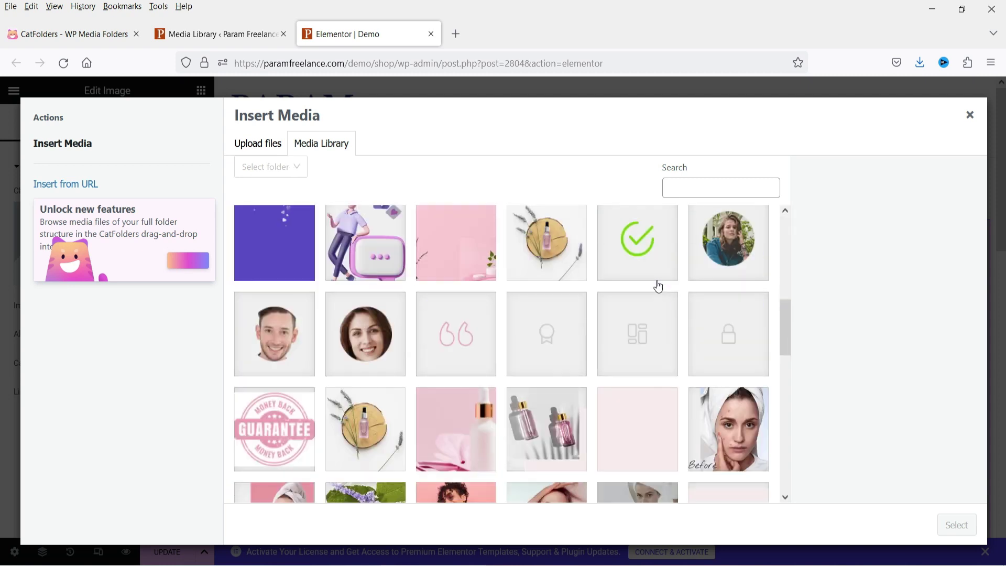
pyautogui.scroll(-10, 656, 283)
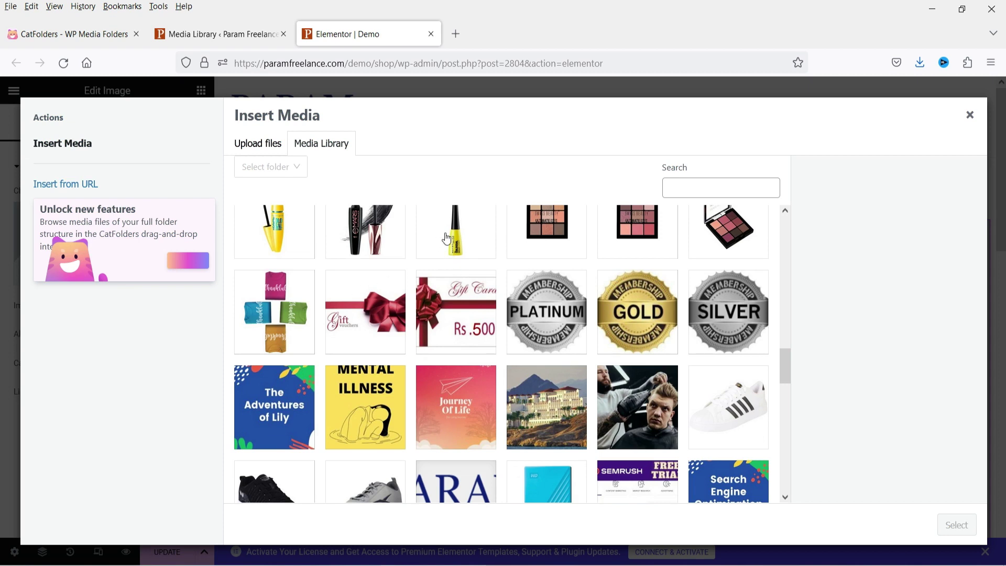
pyautogui.click(446, 239)
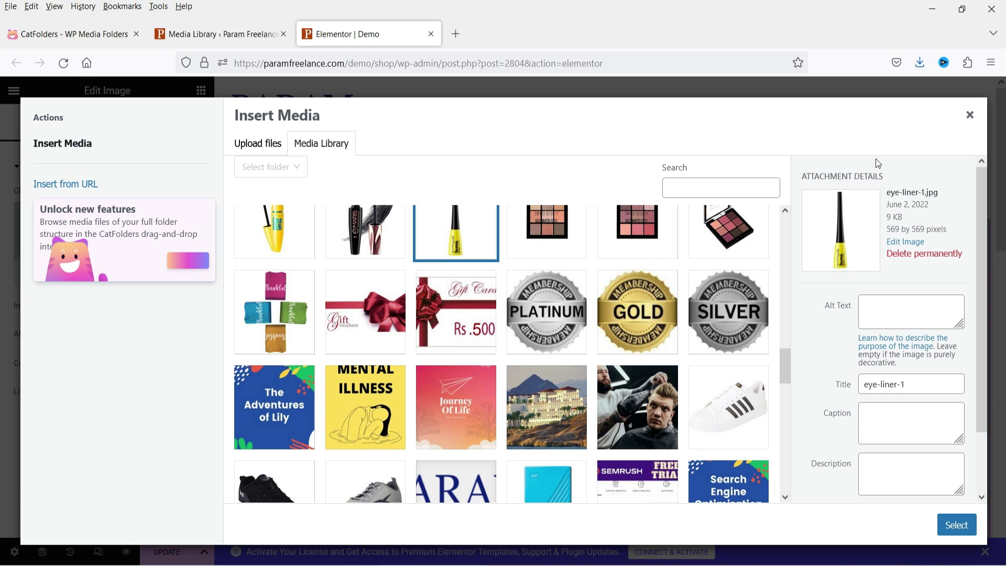
pyautogui.click(966, 126)
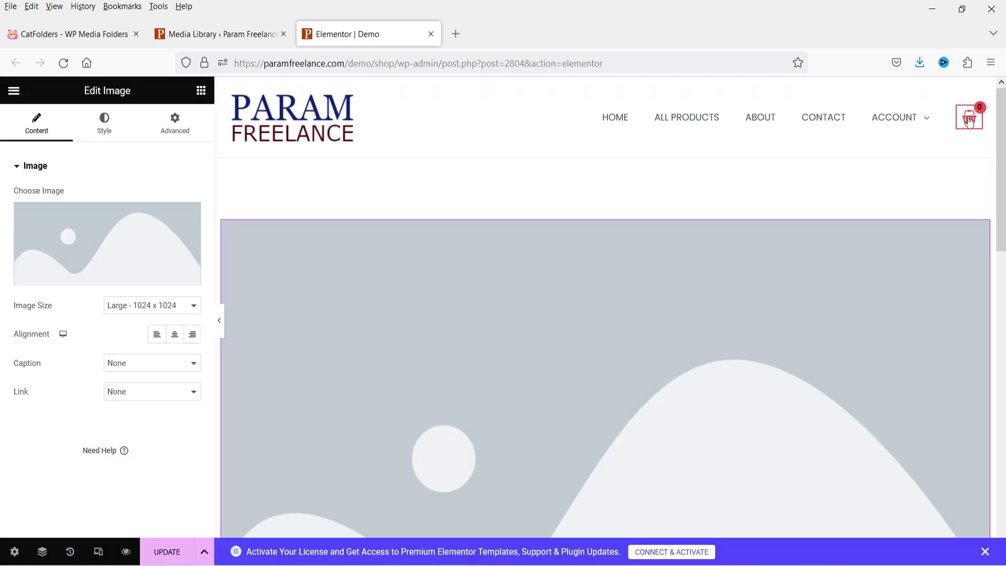
pyautogui.click(133, 230)
# - Upload wp-1.png from the Desktop with Accessories set as its destination folder
pyautogui.click(238, 141)
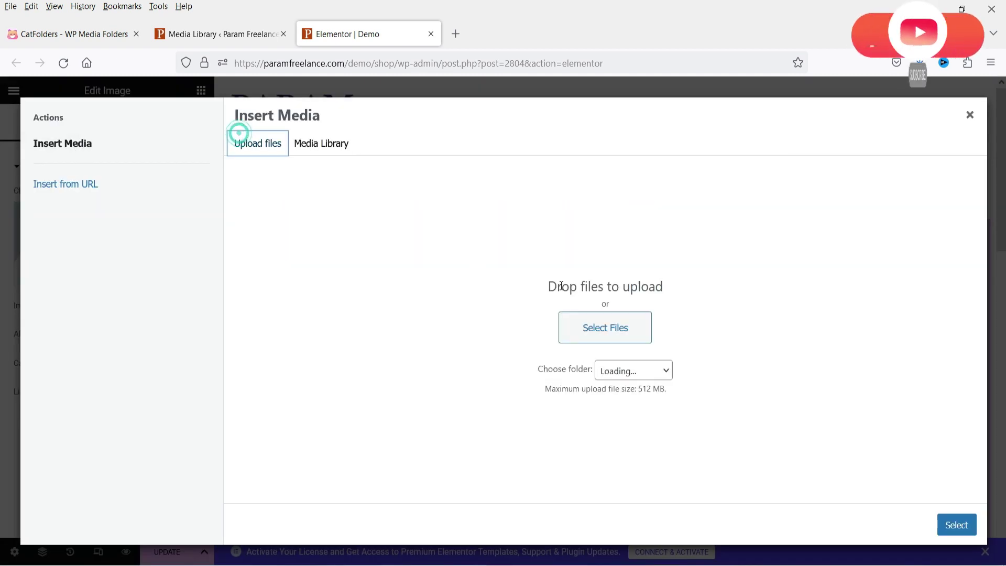
pyautogui.click(595, 324)
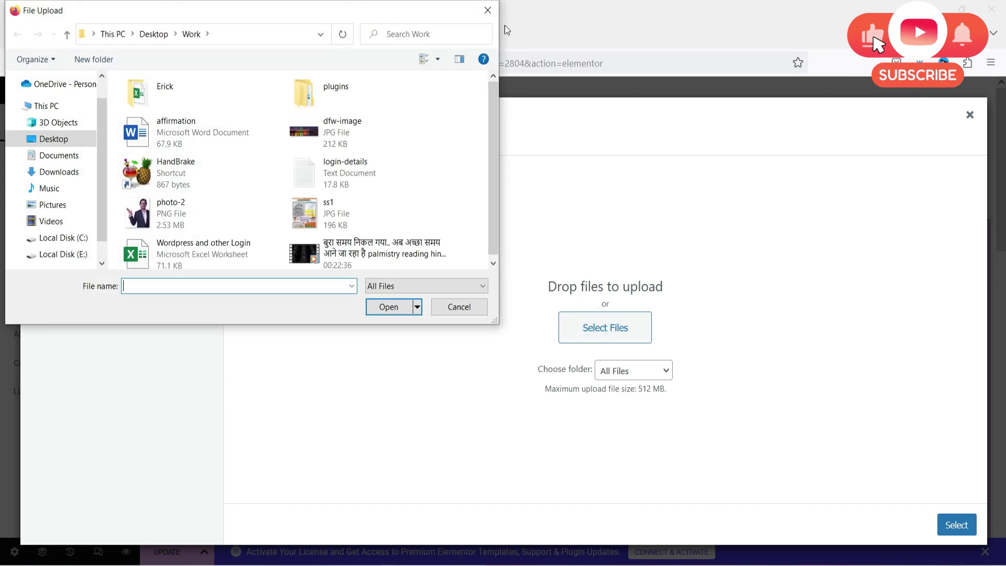
pyautogui.click(487, 11)
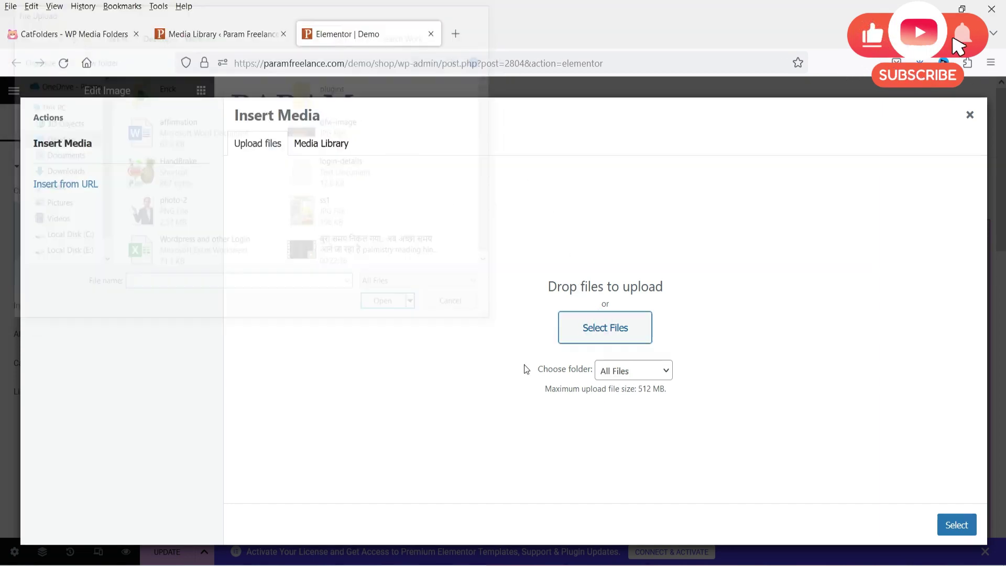
pyautogui.click(623, 379)
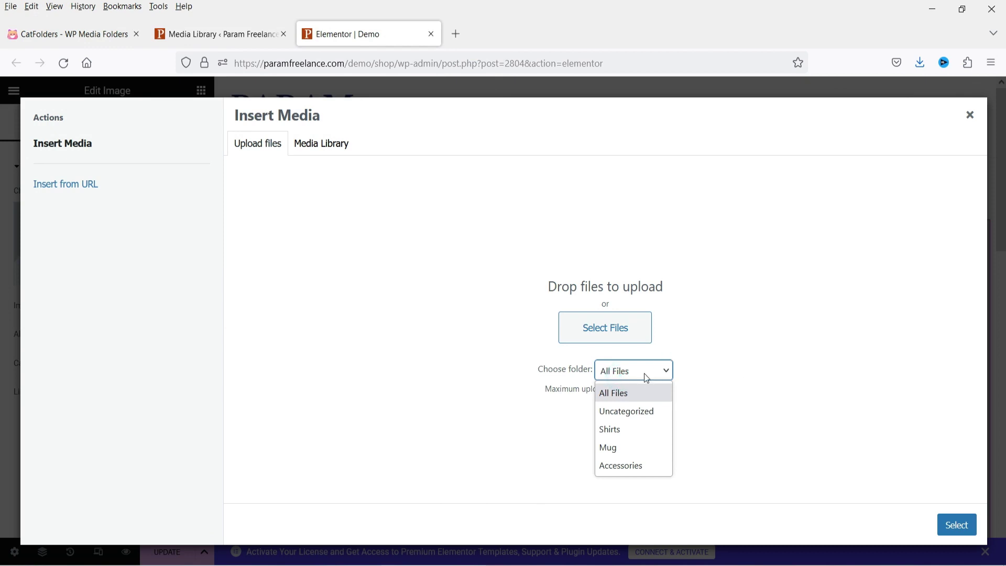
pyautogui.click(631, 464)
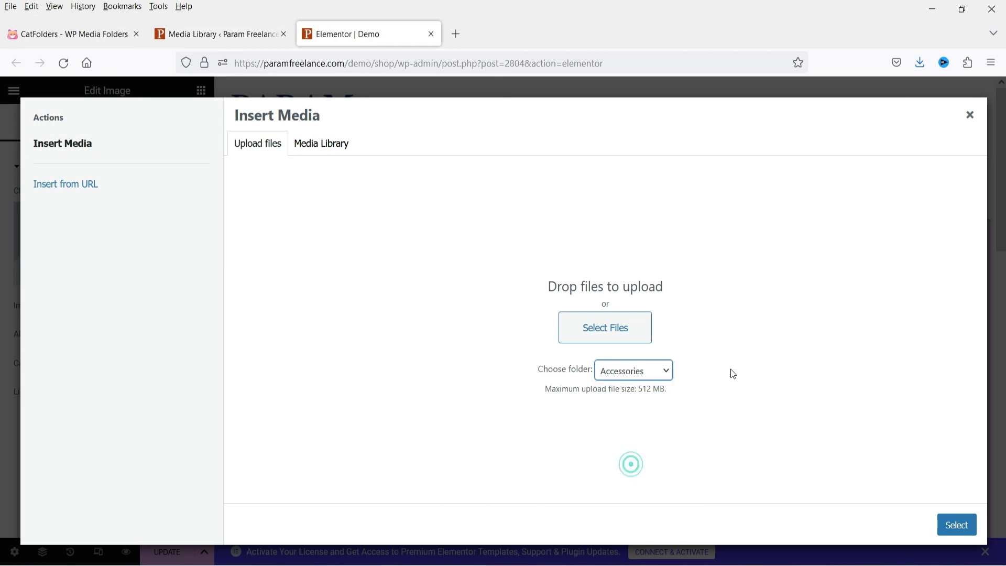
pyautogui.click(587, 330)
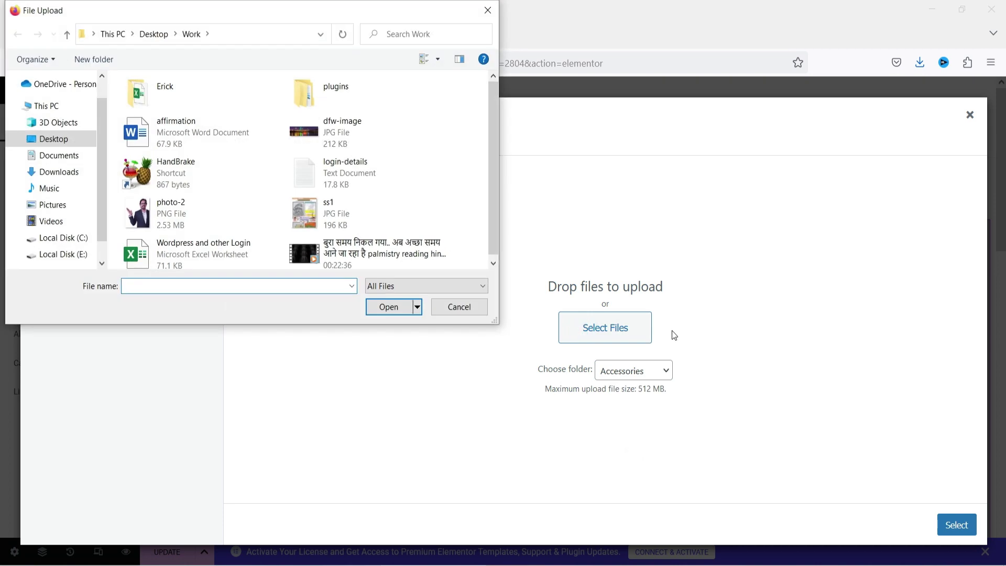
pyautogui.click(55, 138)
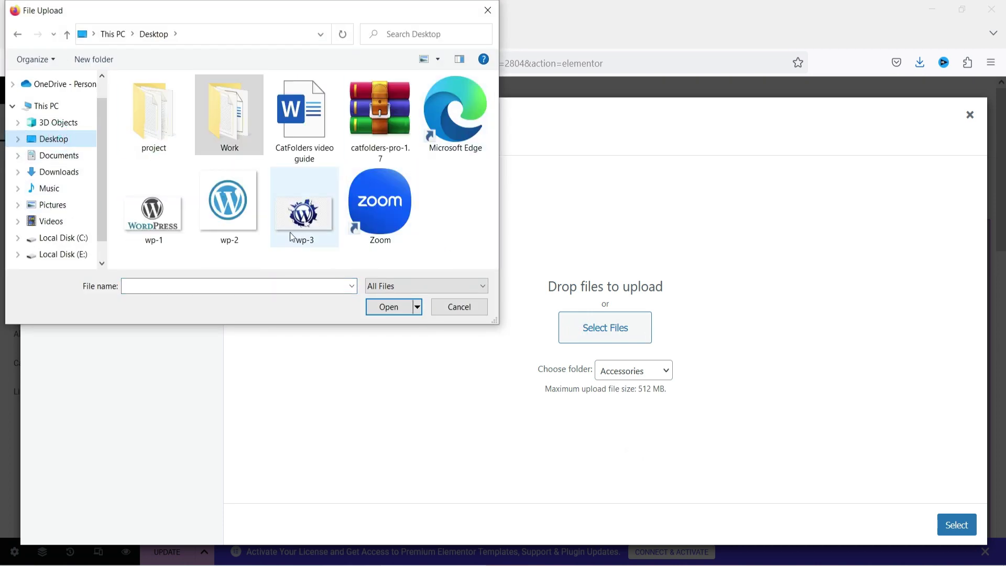
pyautogui.click(153, 212)
pyautogui.click(380, 307)
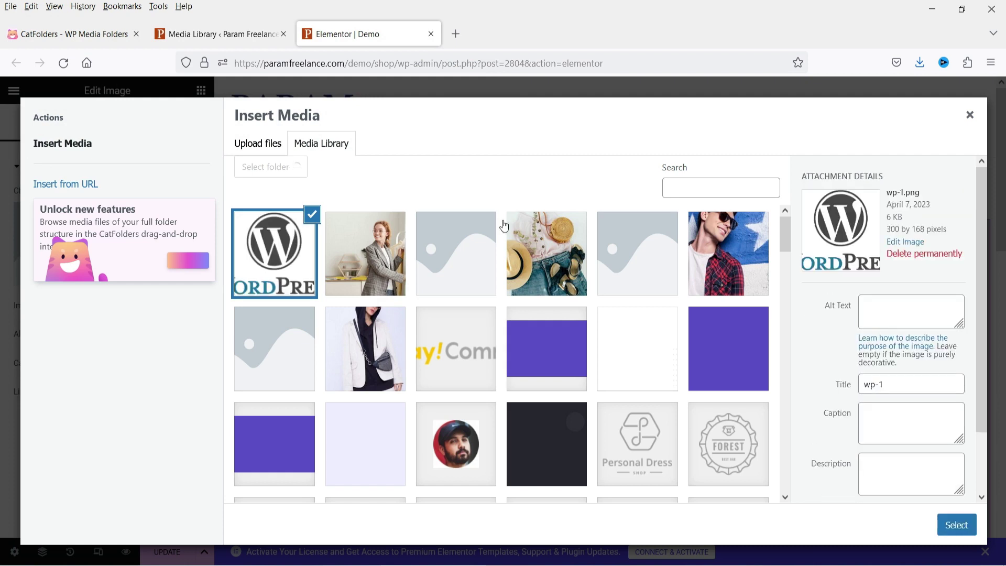
# - Check wp-1's File URL, then insert the image into the Demo page's Image widget
pyautogui.scroll(-2, 935, 359)
pyautogui.moveTo(898, 445); pyautogui.dragTo(960, 443)
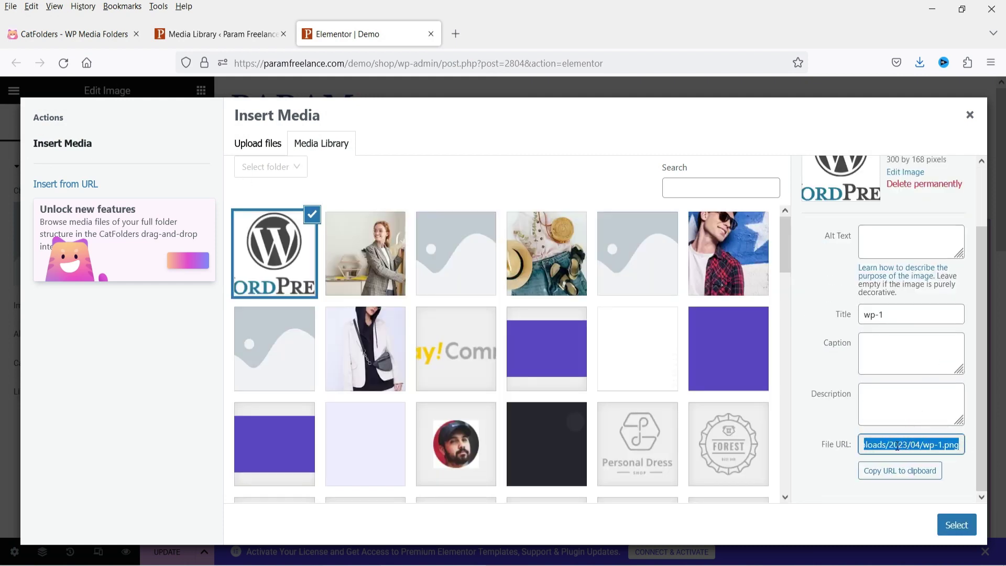
pyautogui.click(896, 446)
pyautogui.moveTo(896, 444); pyautogui.dragTo(927, 446)
pyautogui.click(912, 444)
pyautogui.click(926, 445)
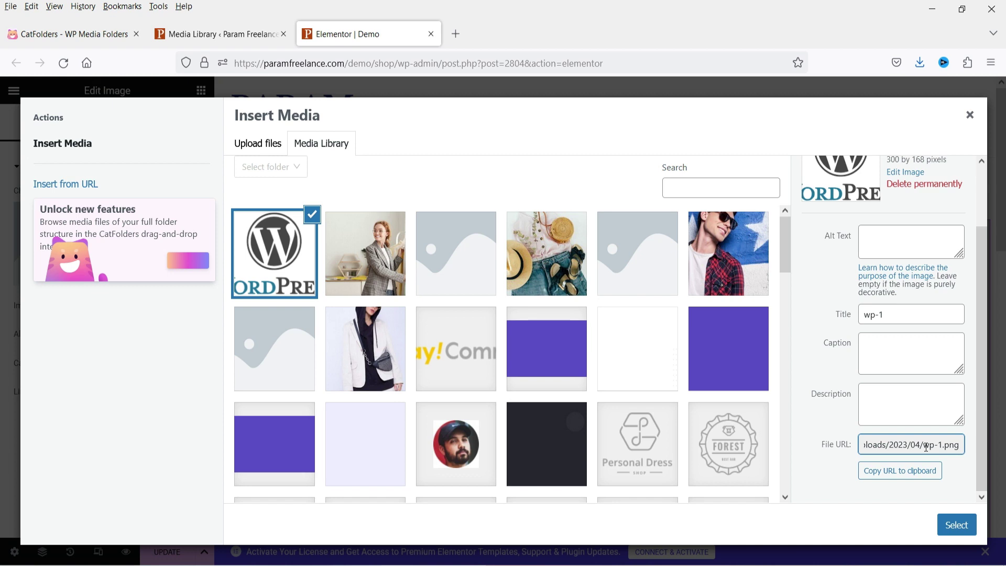
pyautogui.click(956, 524)
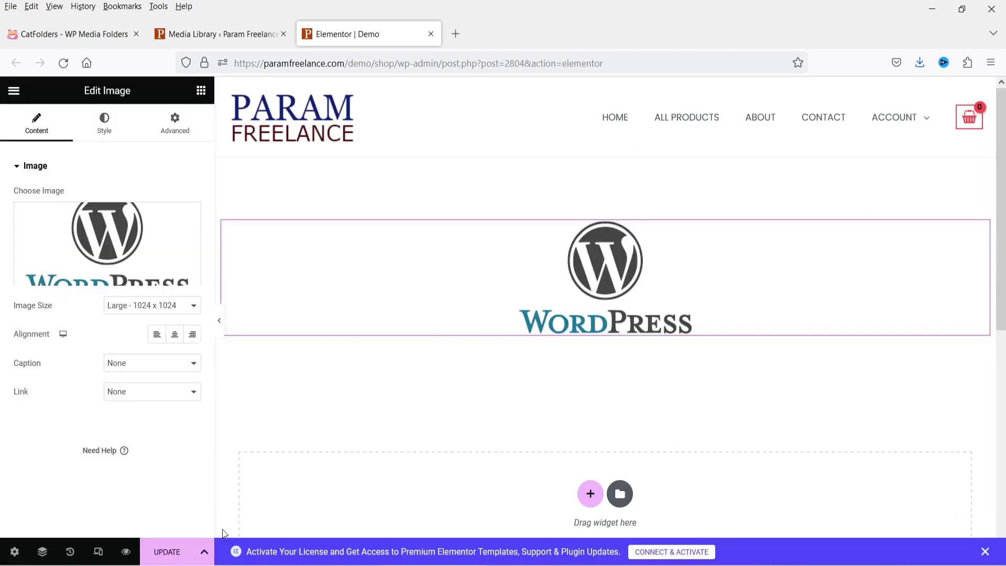
# - Reload the Media Library so wp-1 appears and Accessories shows 8 files
pyautogui.click(205, 35)
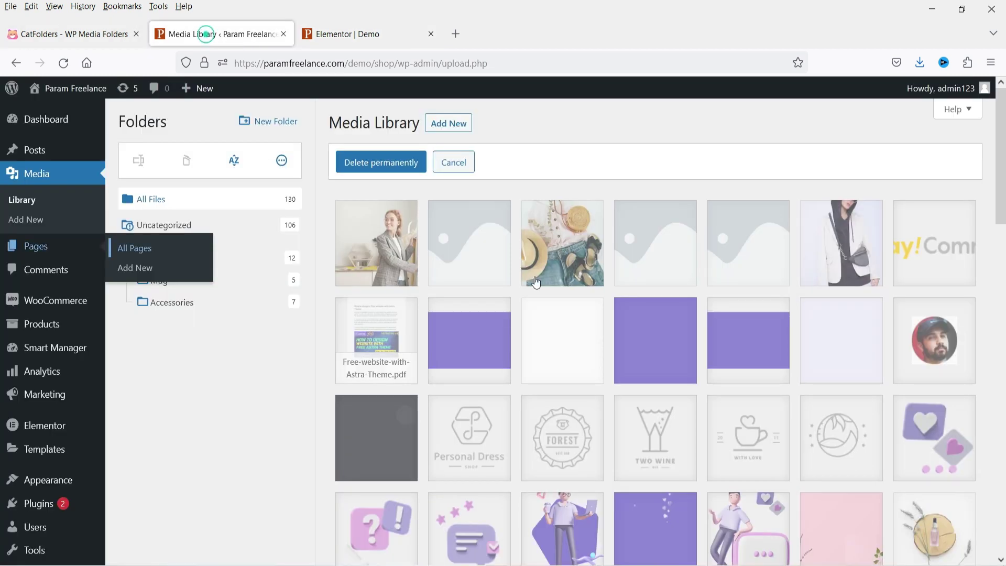
pyautogui.click(211, 370)
pyautogui.click(63, 63)
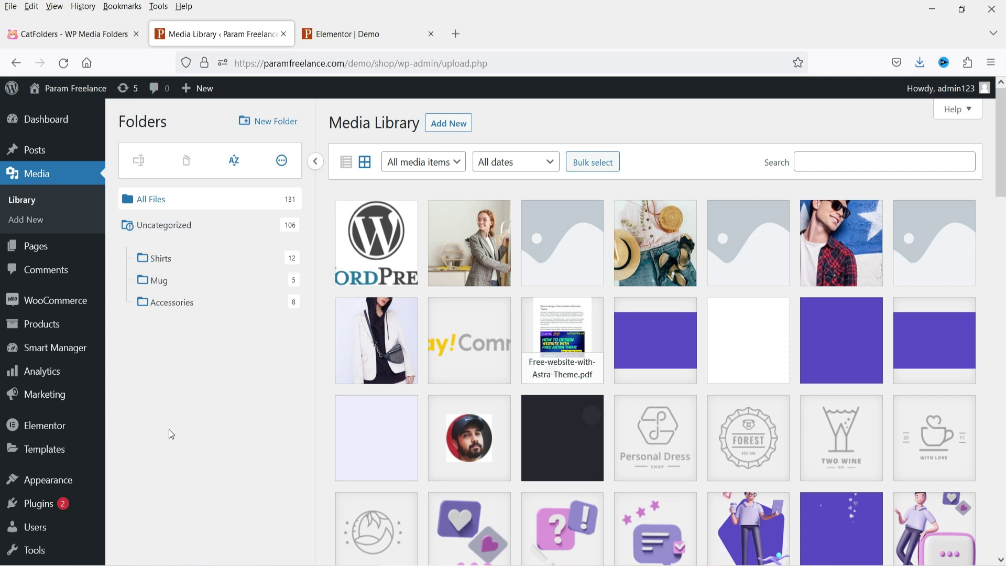
pyautogui.moveTo(39, 503)
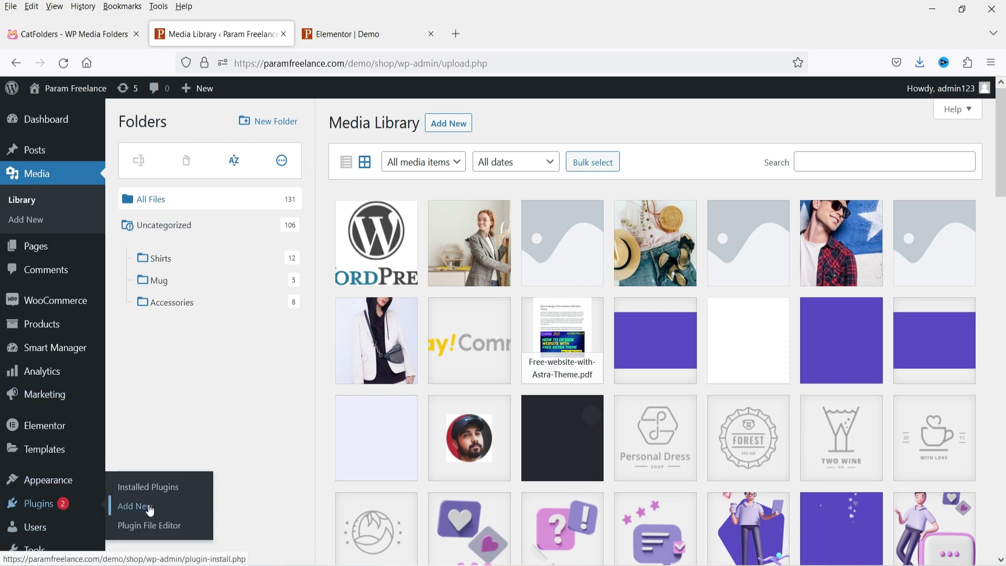
pyautogui.click(146, 507)
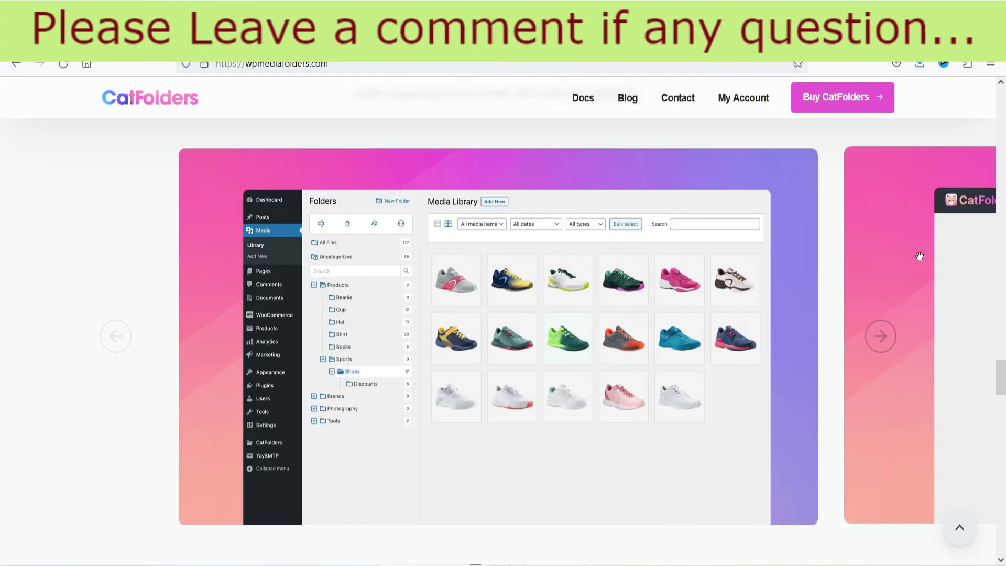
pyautogui.scroll(10, 5, 262)
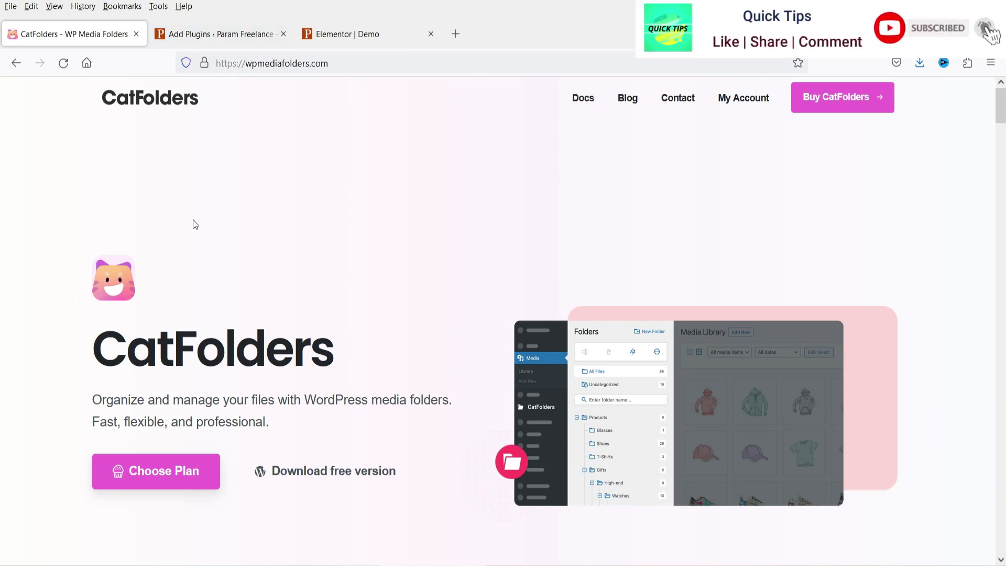
pyautogui.scroll(-3, 228, 236)
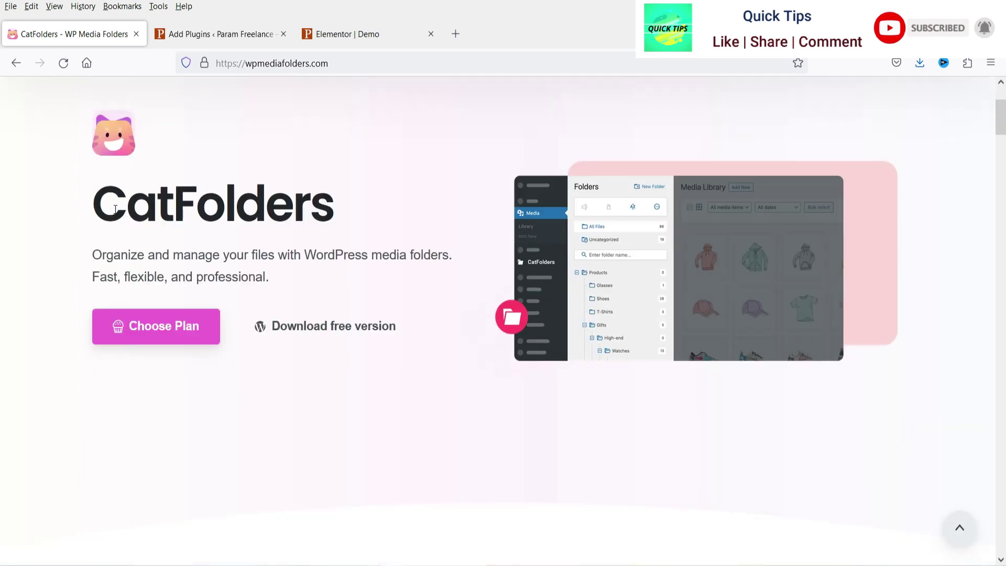
pyautogui.scroll(-10, 315, 269)
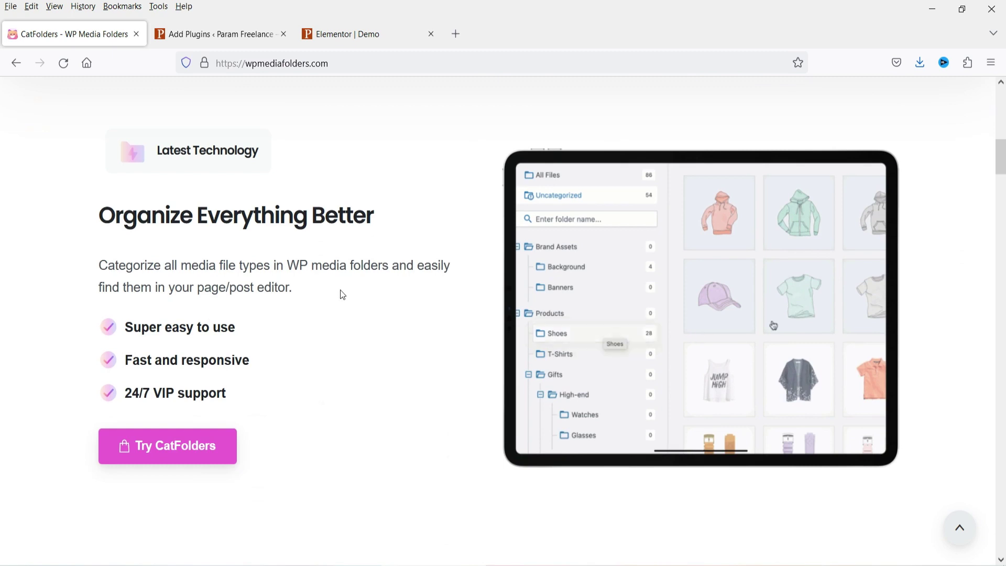
pyautogui.scroll(-11, 392, 271)
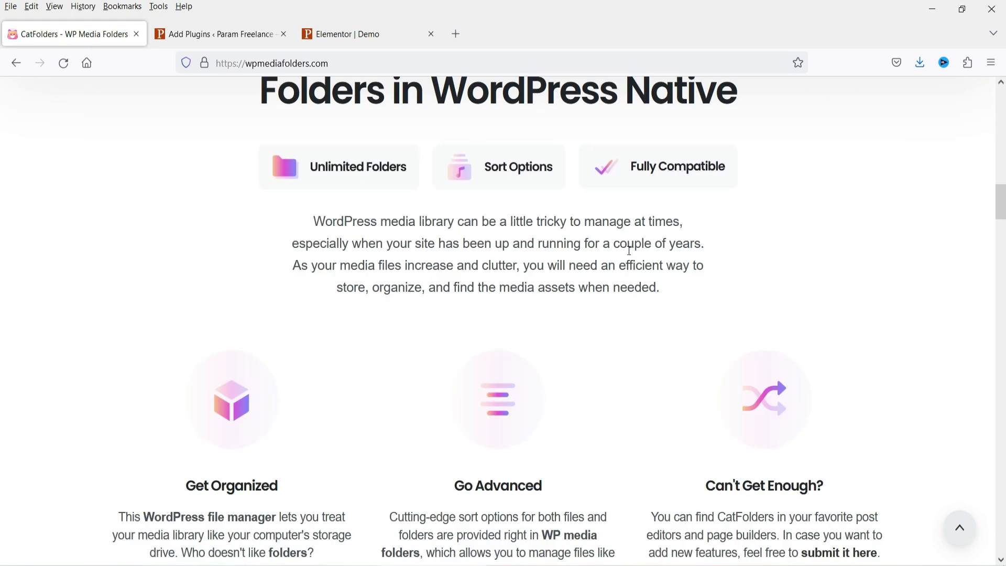
pyautogui.scroll(-4, 402, 248)
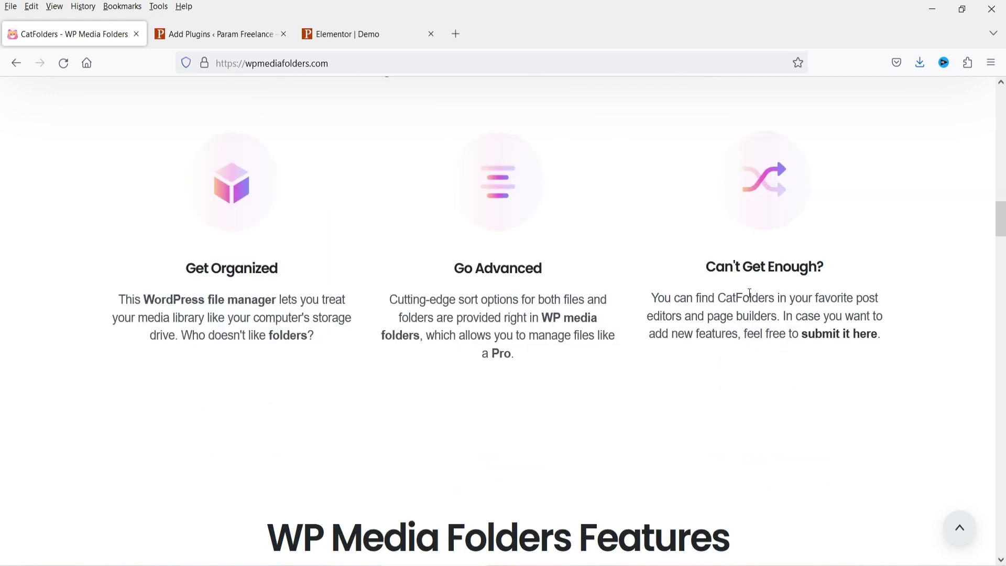
pyautogui.scroll(-3, 403, 256)
pyautogui.scroll(-3, 403, 260)
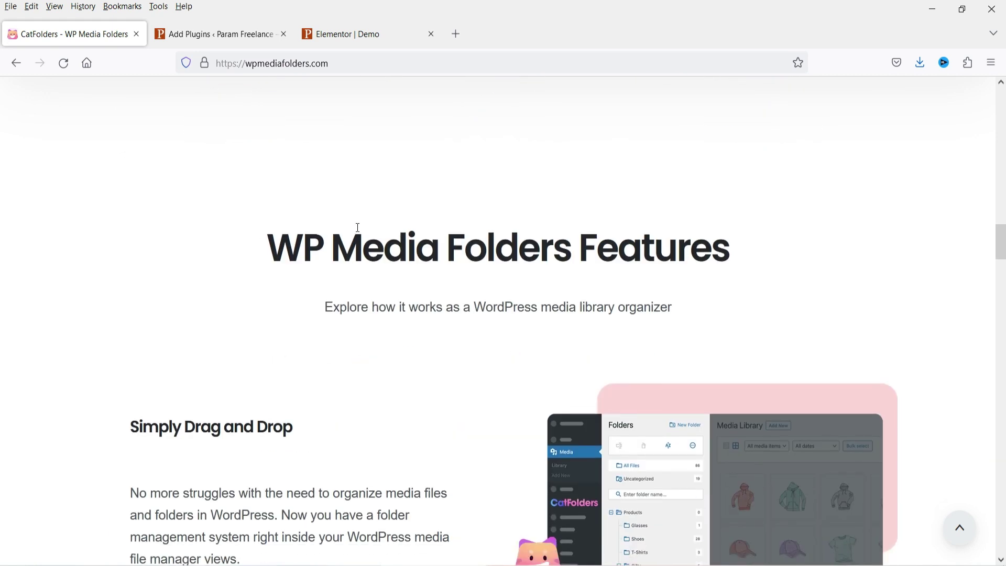
pyautogui.scroll(-6, 354, 224)
pyautogui.scroll(-3, 316, 223)
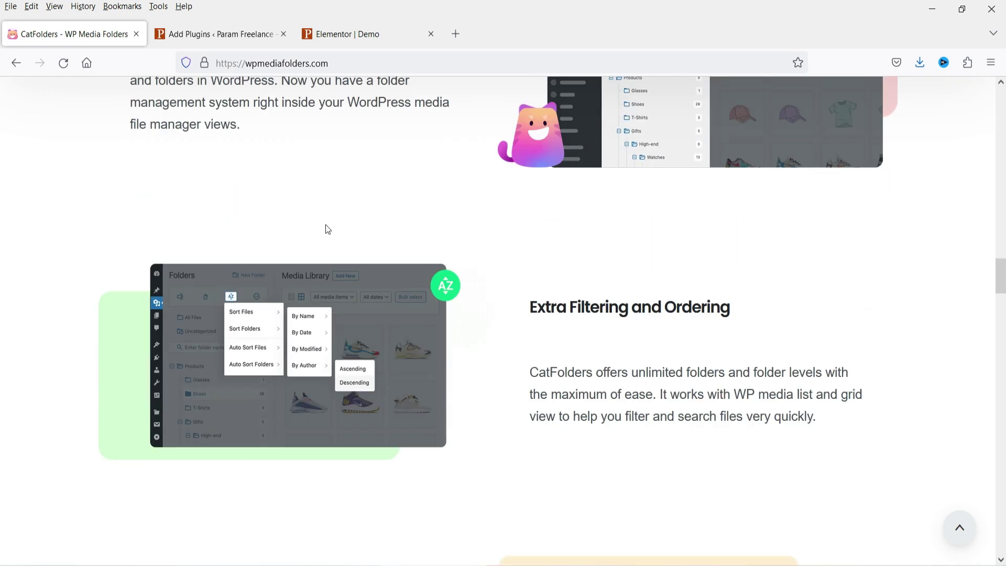
pyautogui.scroll(-5, 487, 277)
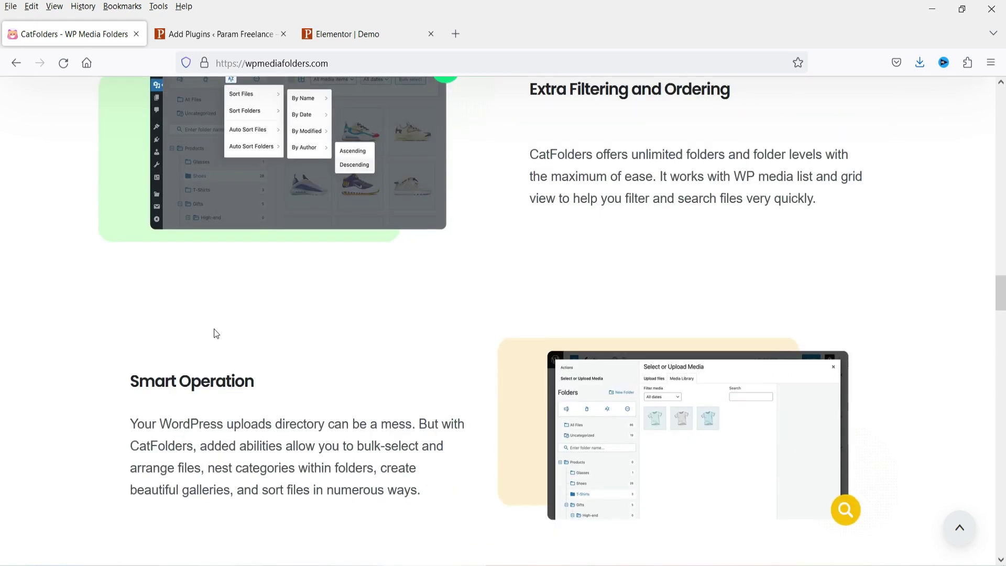
pyautogui.scroll(-8, 216, 333)
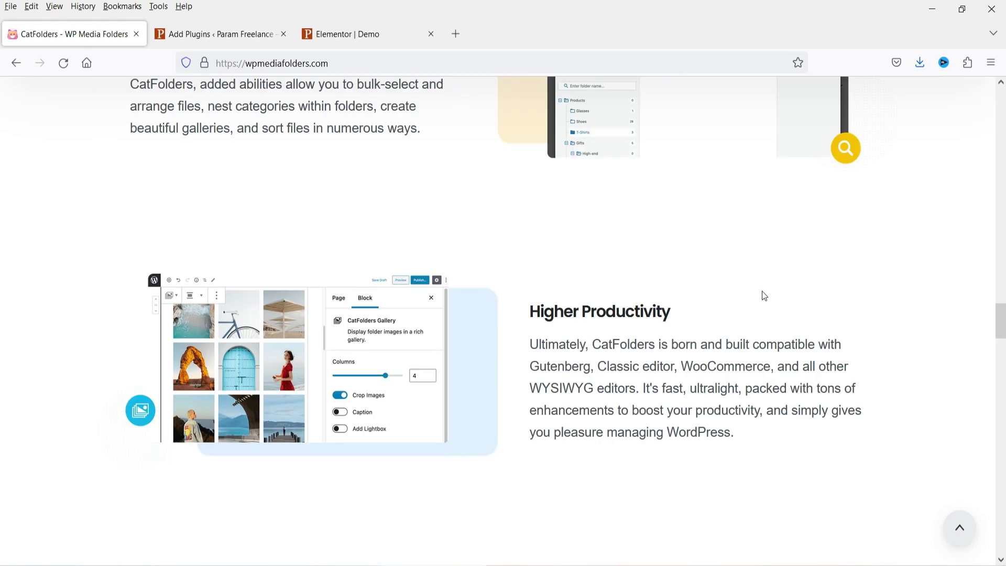
pyautogui.scroll(-17, 729, 291)
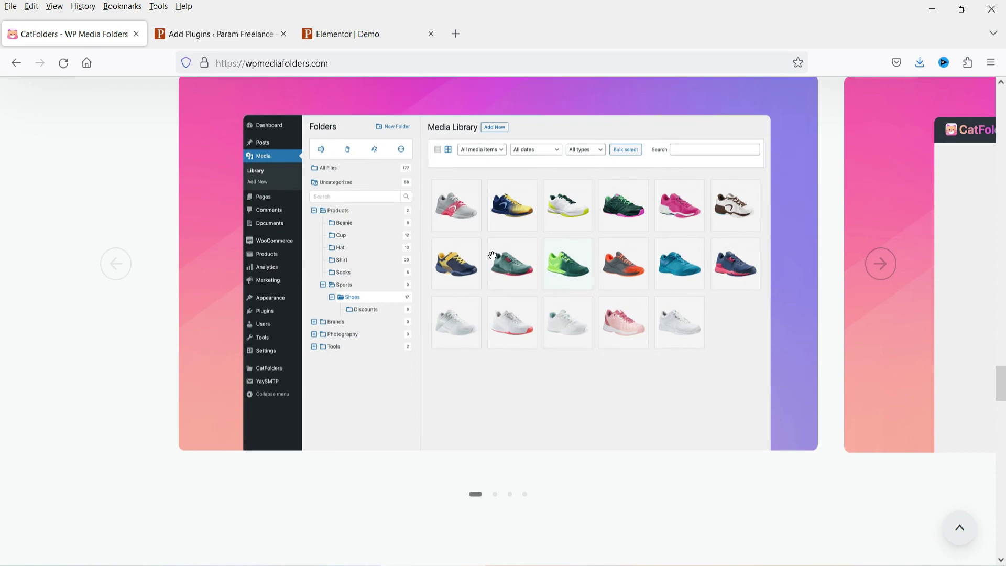
pyautogui.scroll(-5, 529, 252)
pyautogui.scroll(-6, 541, 247)
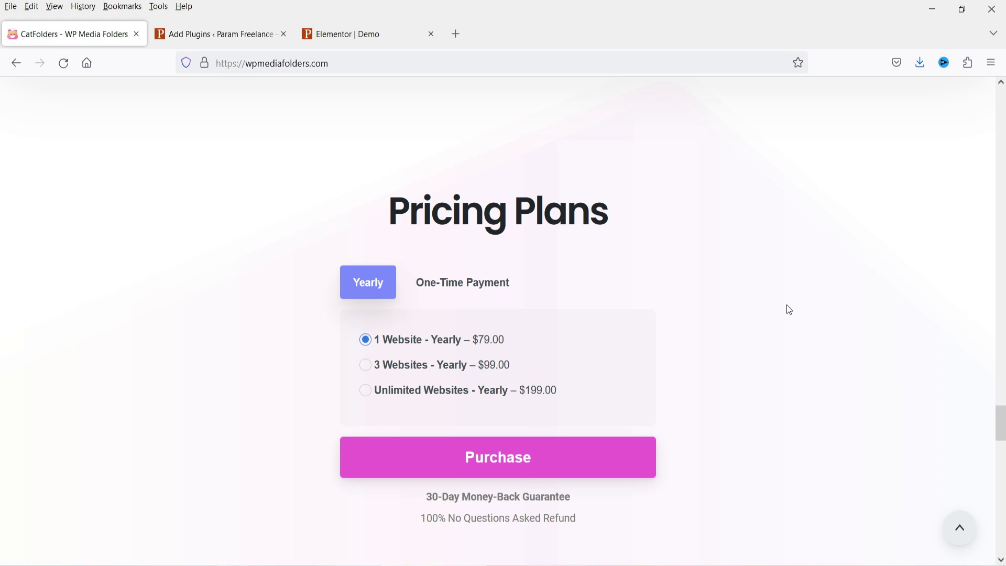
pyautogui.scroll(-10, 786, 306)
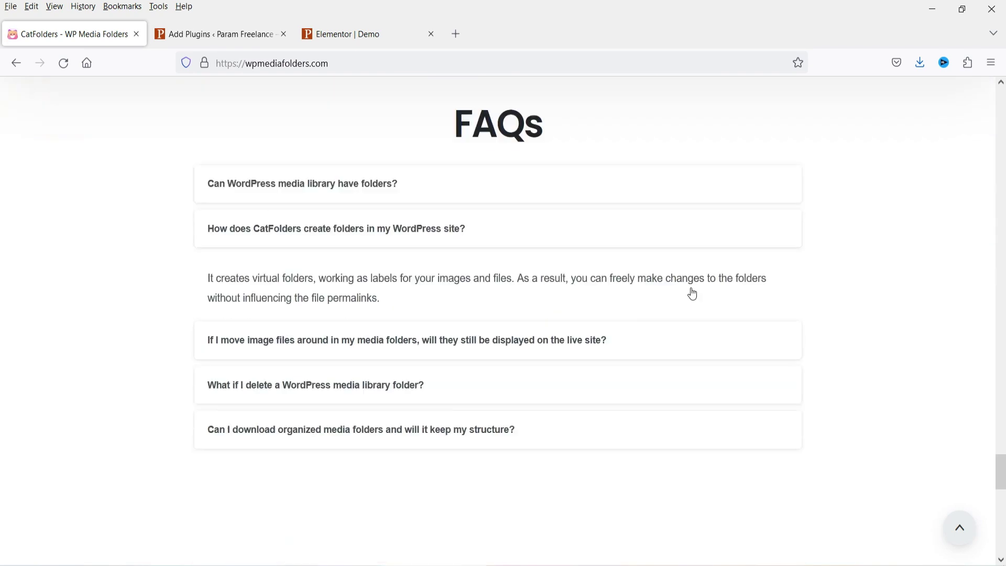
pyautogui.scroll(-2, 693, 293)
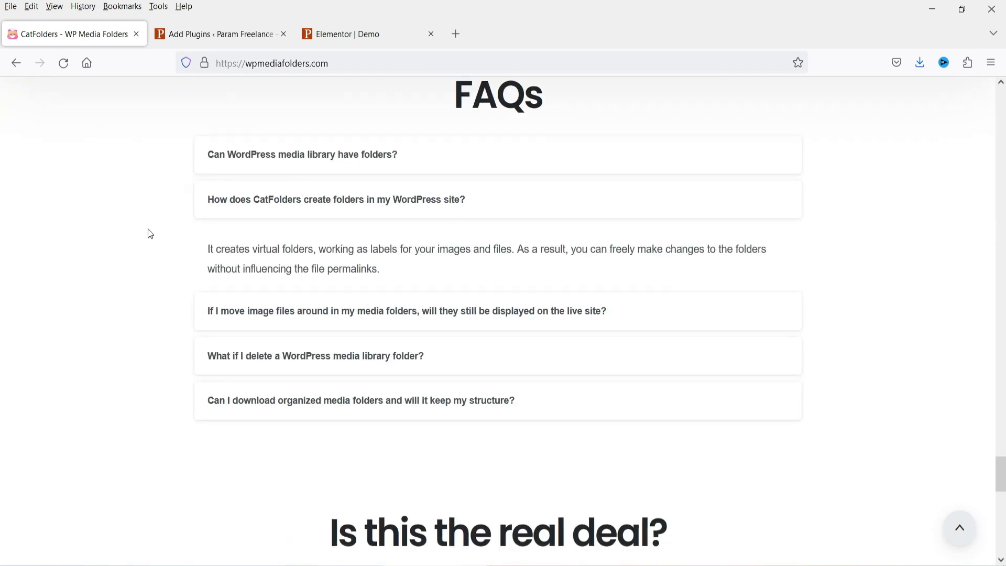
pyautogui.scroll(-3, 449, 292)
pyautogui.press('Home')
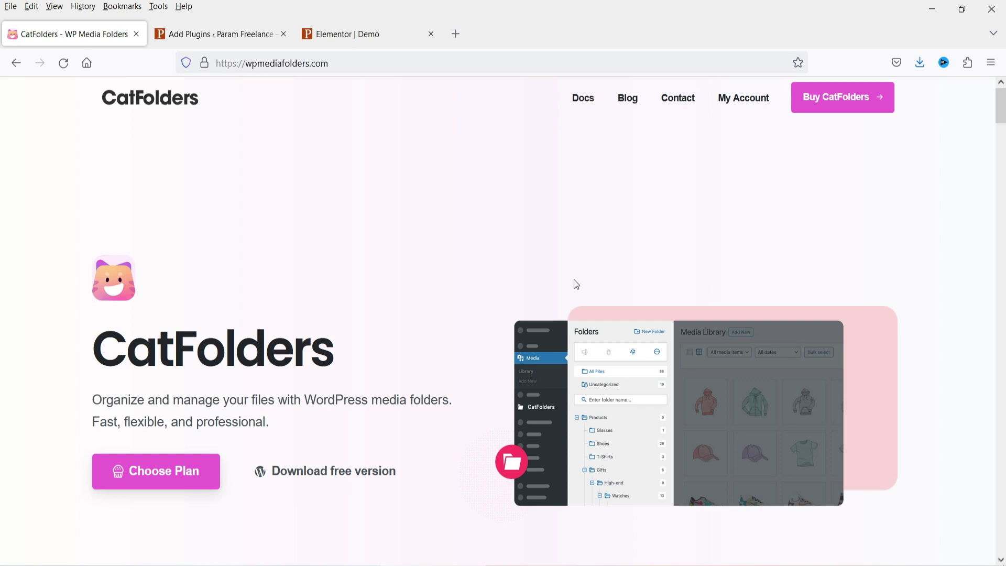
# - Install CatFolders Pro from catfolders-pro-1.7.zip and activate it
pyautogui.click(214, 34)
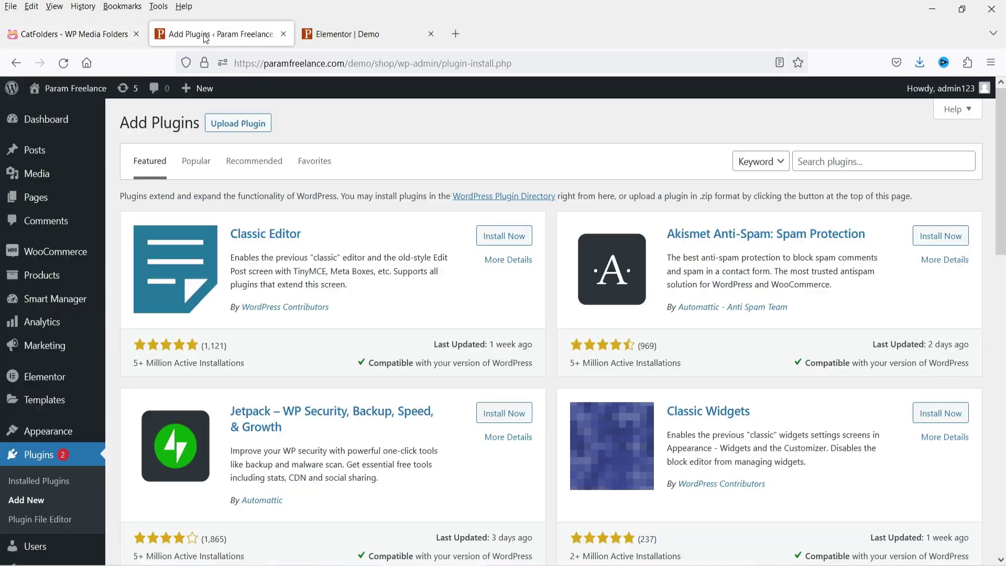
pyautogui.click(238, 123)
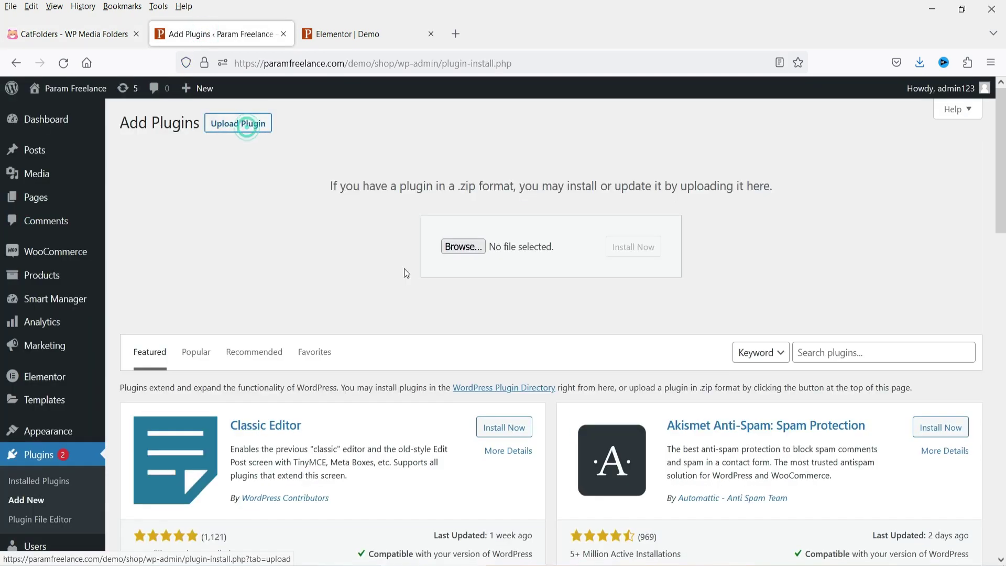
pyautogui.click(459, 247)
pyautogui.doubleClick(304, 110)
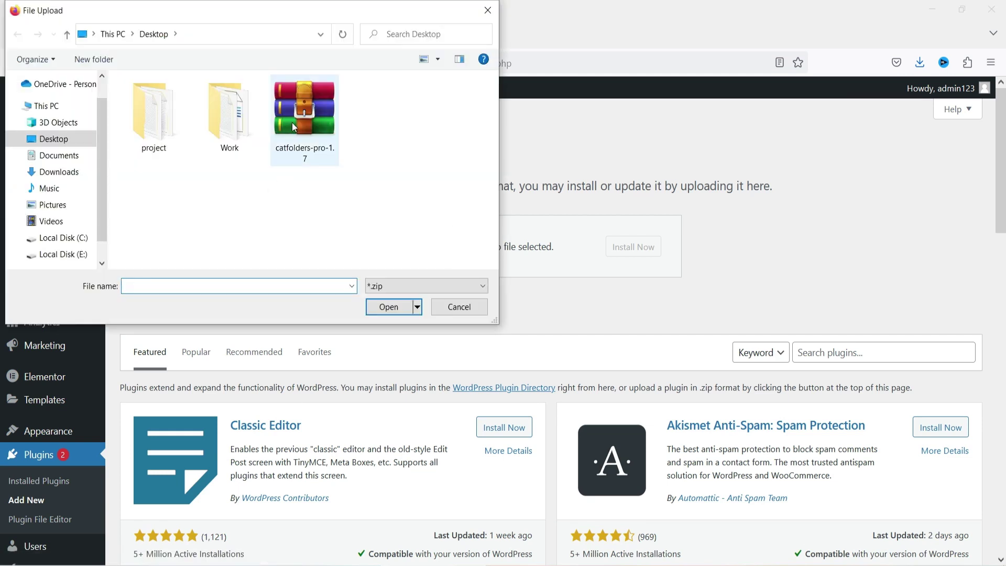
pyautogui.click(647, 247)
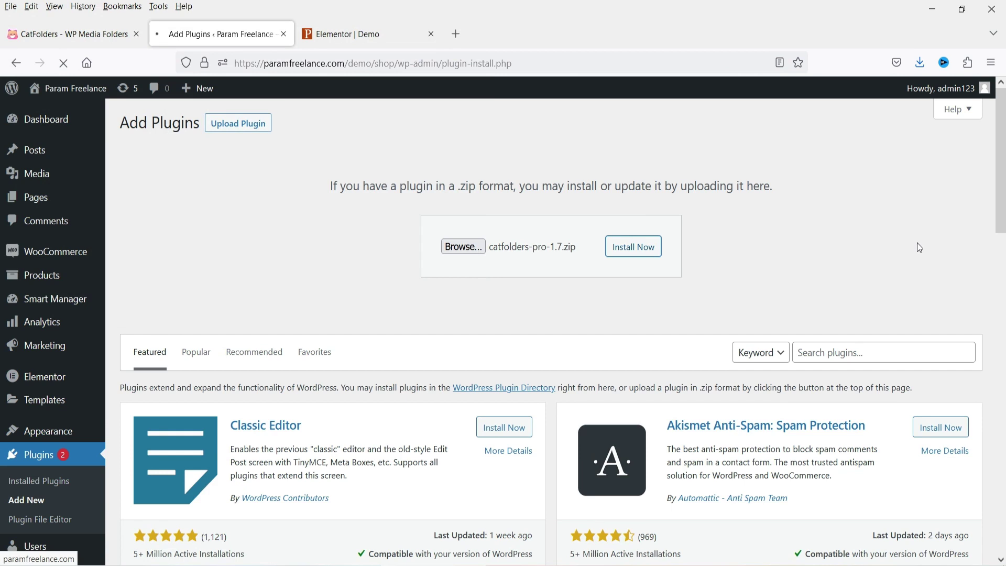
pyautogui.click(160, 225)
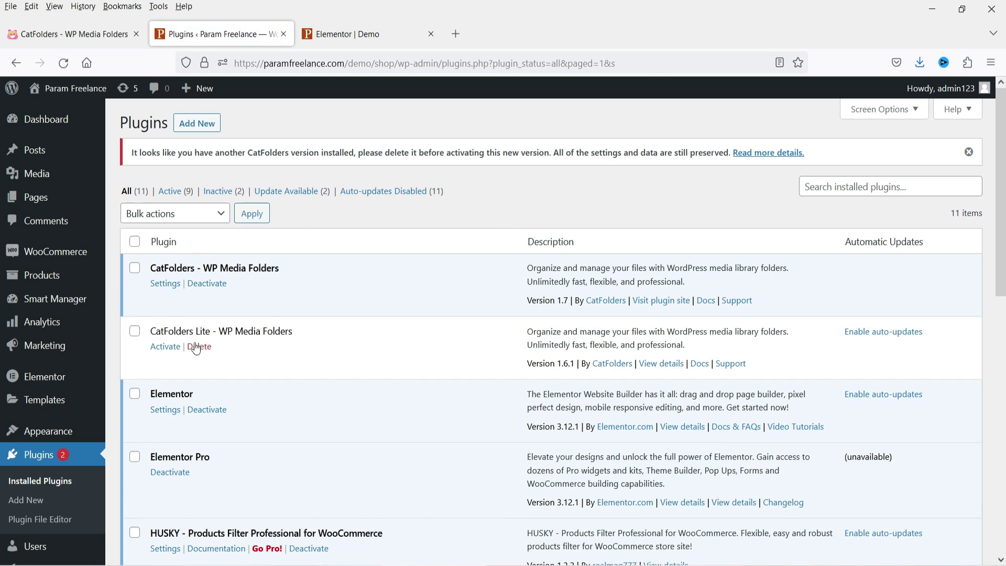
# - Delete the old CatFolders Lite plugin and go to the CatFolders settings
pyautogui.click(197, 346)
pyautogui.click(559, 349)
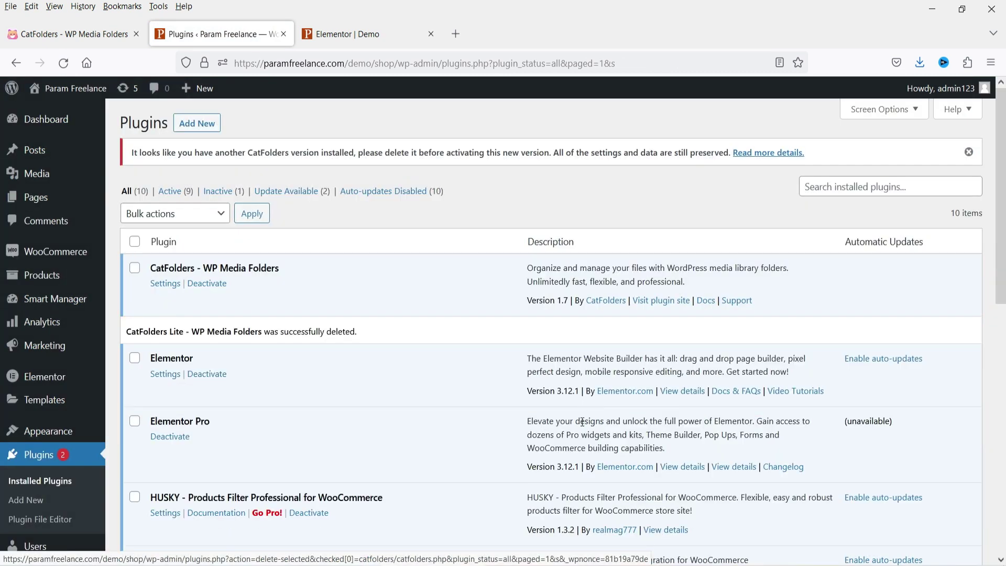
pyautogui.click(166, 284)
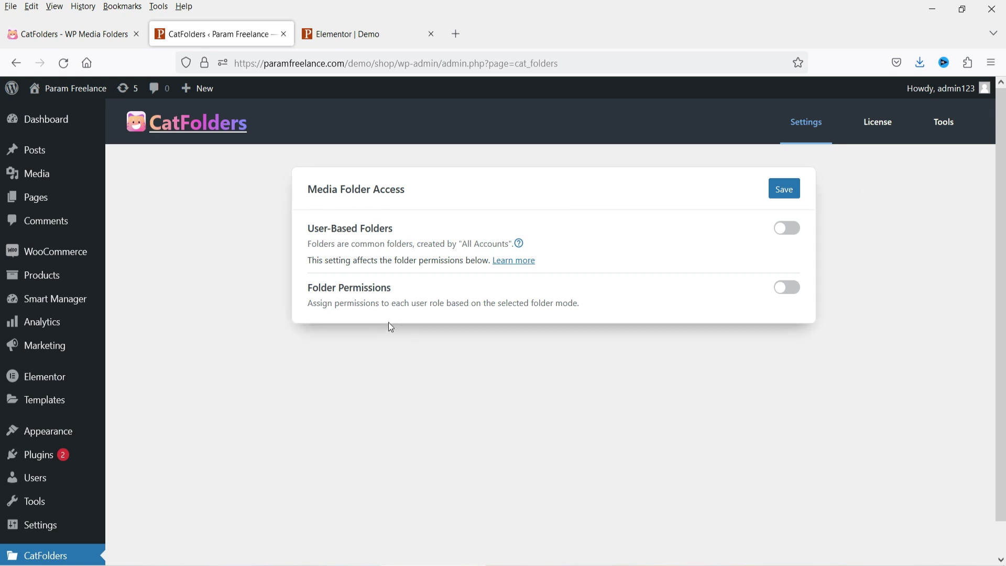
# - Paste and verify the CatFolders Pro license key, then return to the Media Library
pyautogui.click(889, 140)
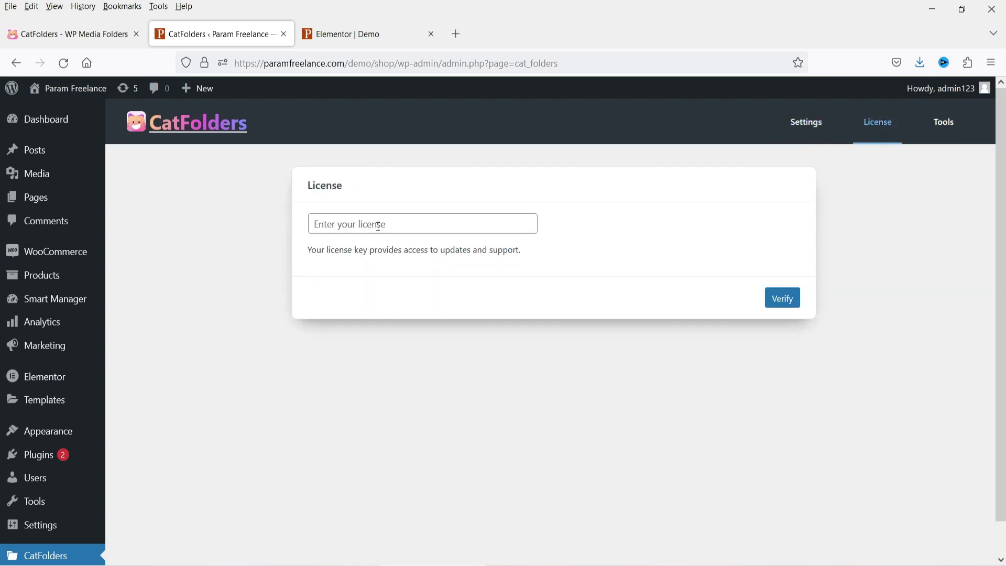
pyautogui.hotkey('ctrl', 'v')
pyautogui.press('Return')
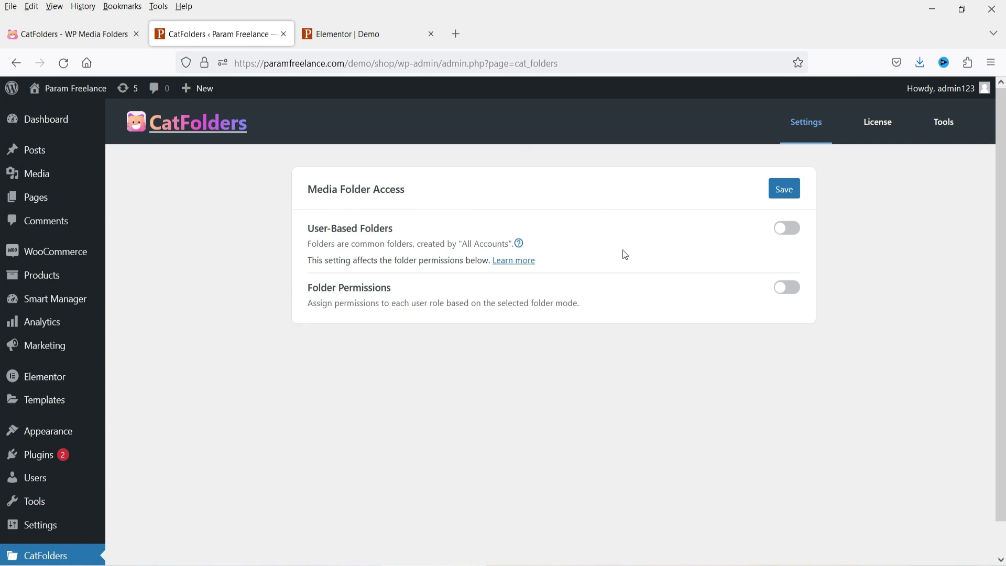
pyautogui.click(38, 176)
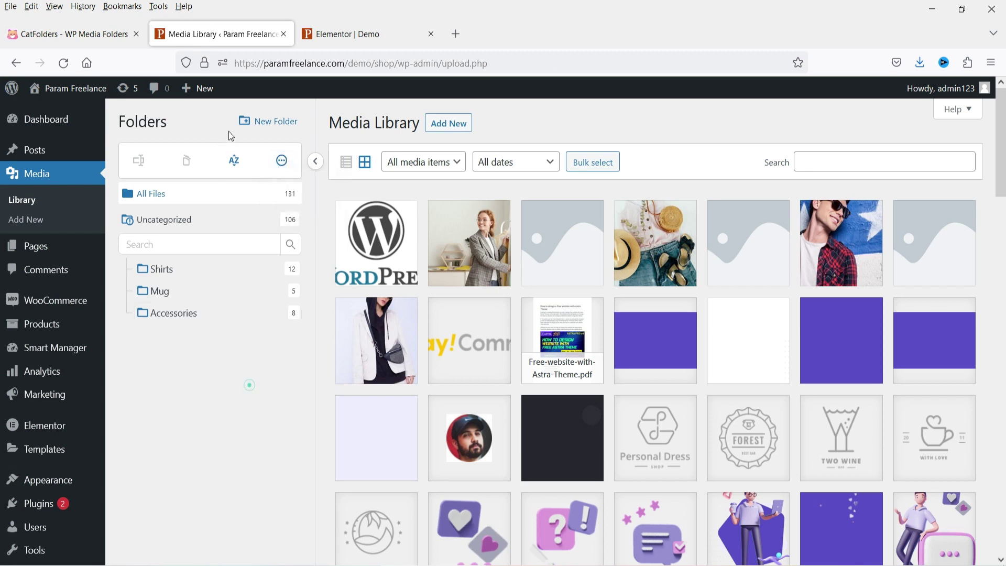
# - Create a new top-level media folder named WooCommerce
pyautogui.click(262, 126)
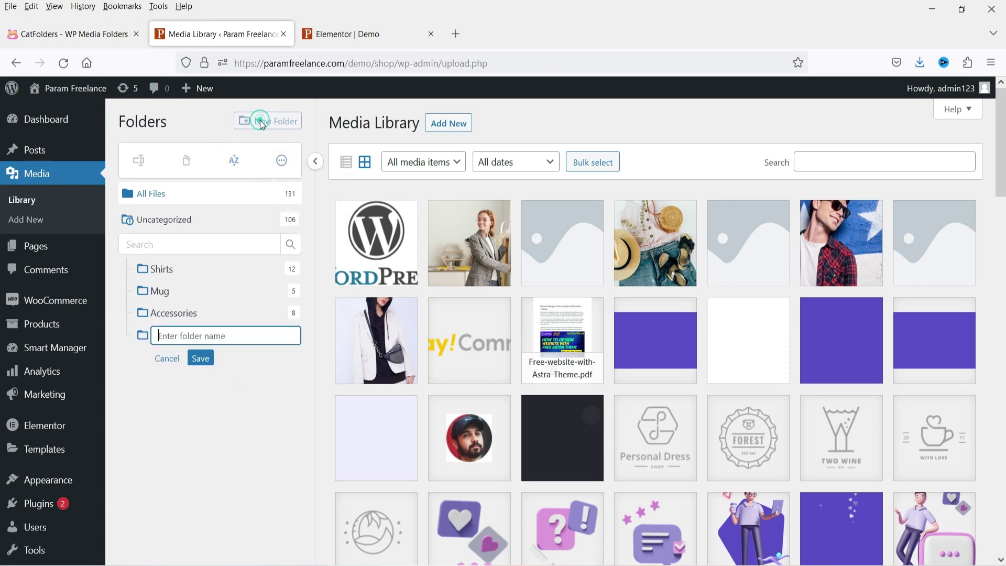
pyautogui.click(172, 359)
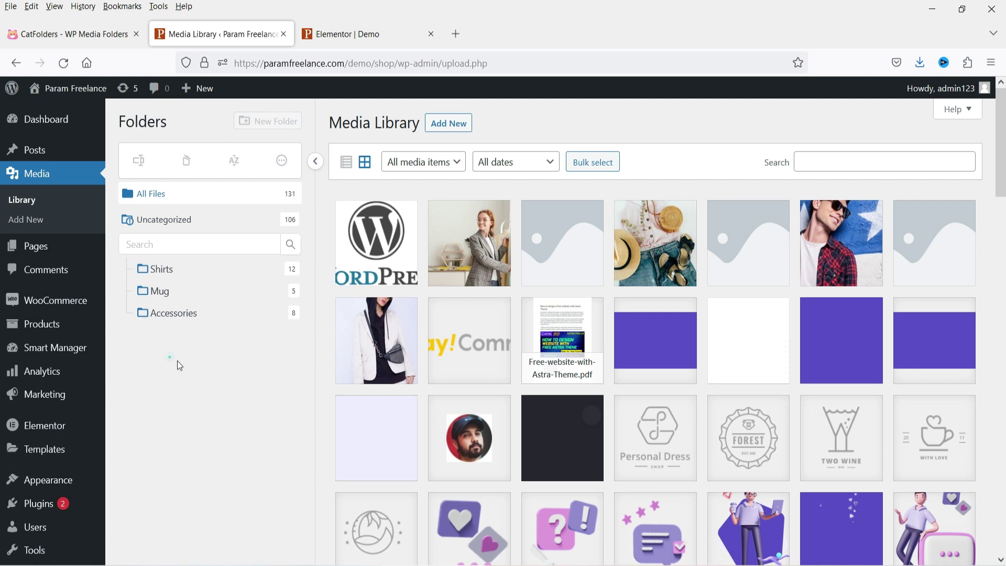
pyautogui.rightClick(180, 314)
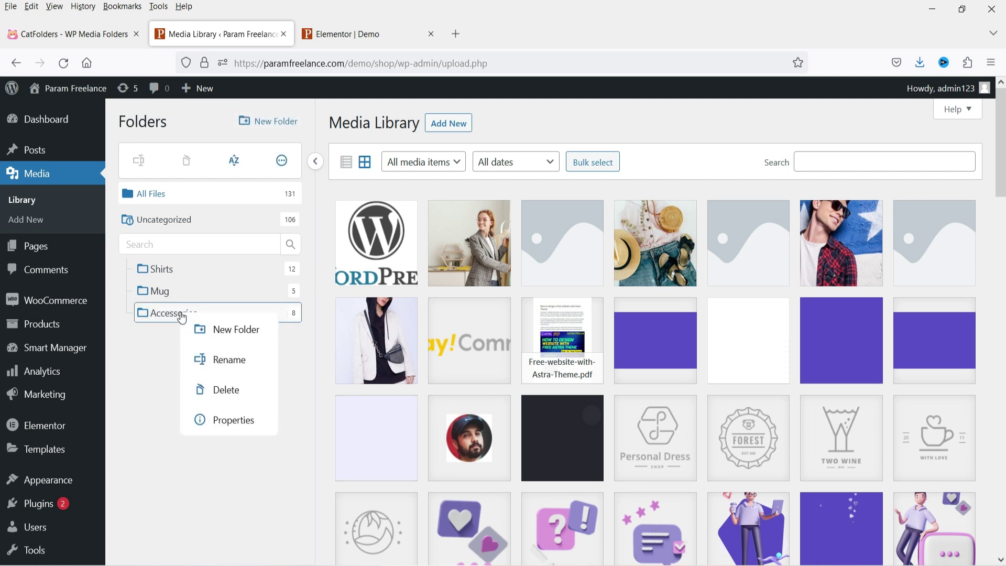
pyautogui.click(239, 336)
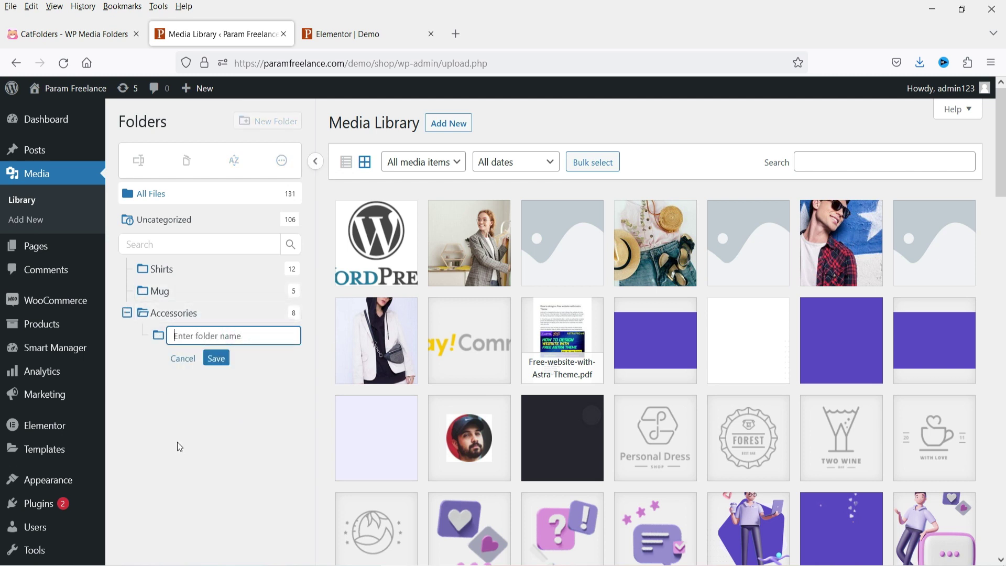
pyautogui.click(183, 359)
pyautogui.click(265, 121)
pyautogui.write('WooCommerce')
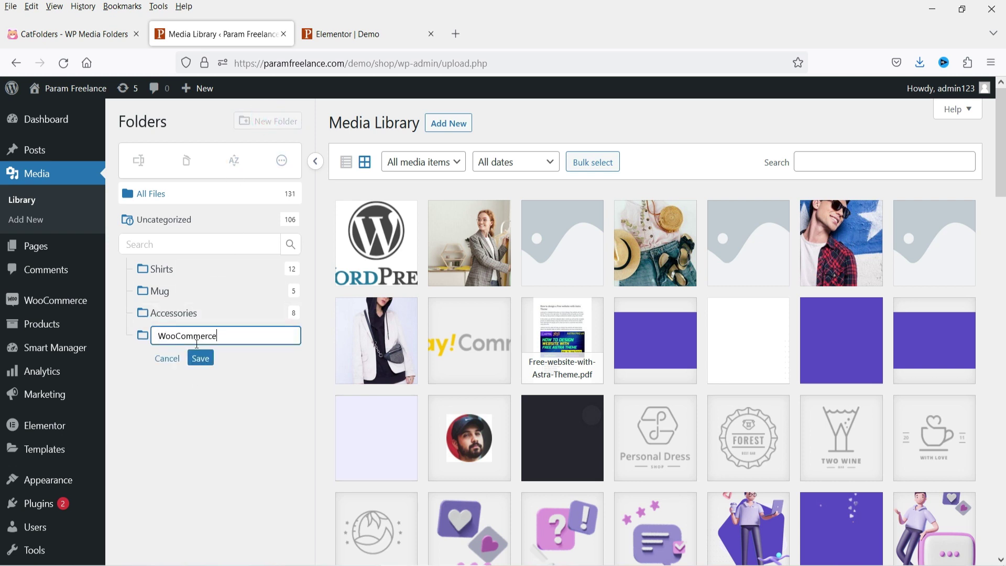
pyautogui.click(200, 357)
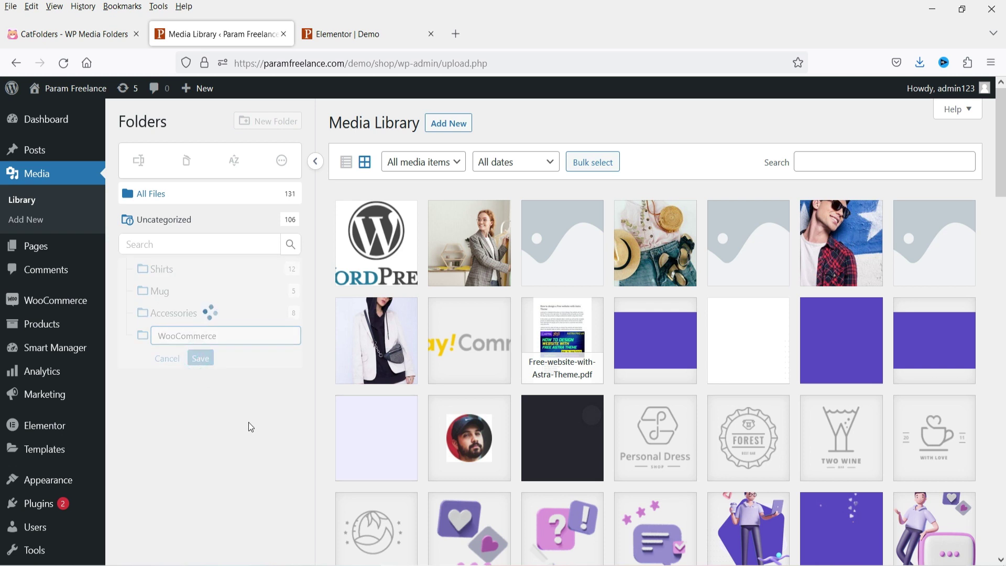
# - Nest the Shirts, Mug and Accessories folders inside WooCommerce
pyautogui.moveTo(157, 268); pyautogui.dragTo(219, 347)
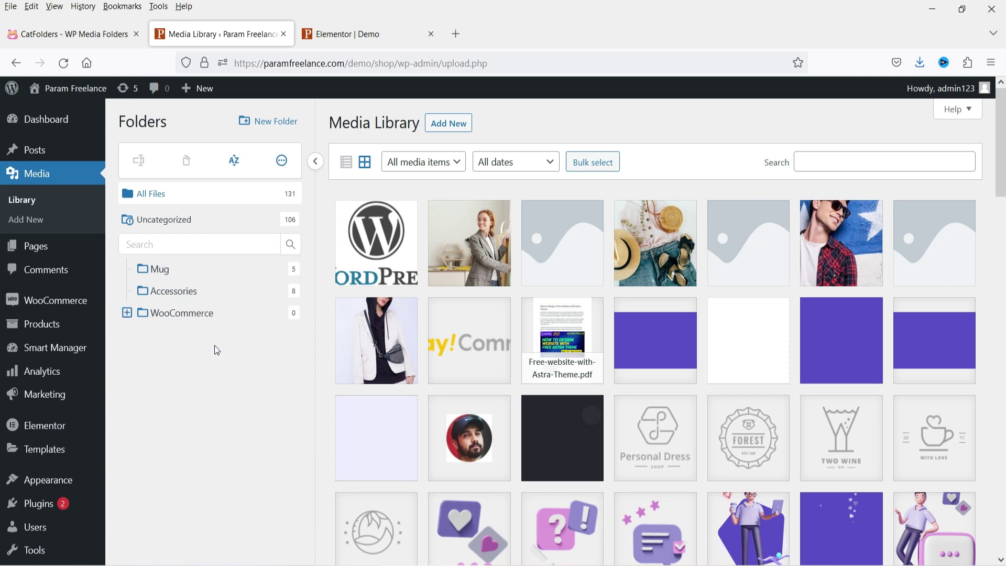
pyautogui.moveTo(162, 267); pyautogui.dragTo(187, 314)
pyautogui.moveTo(174, 270); pyautogui.dragTo(186, 299)
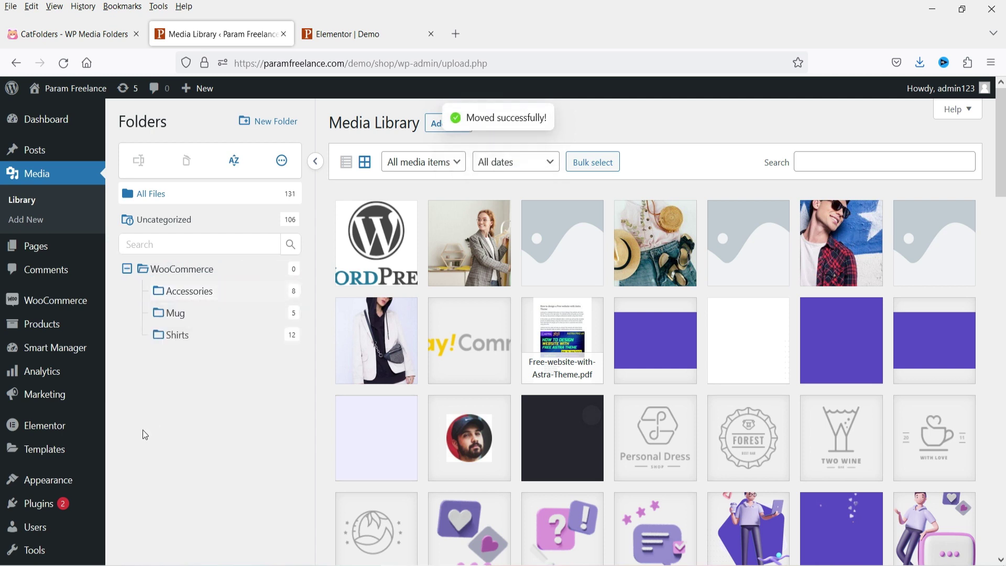